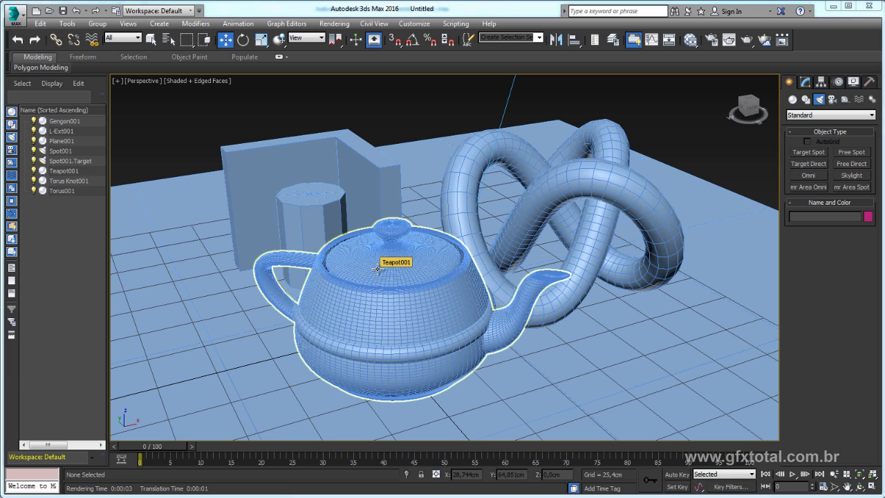
Open the Slate Material Editor and switch it to Compact Material Editor mode.
click(686, 41)
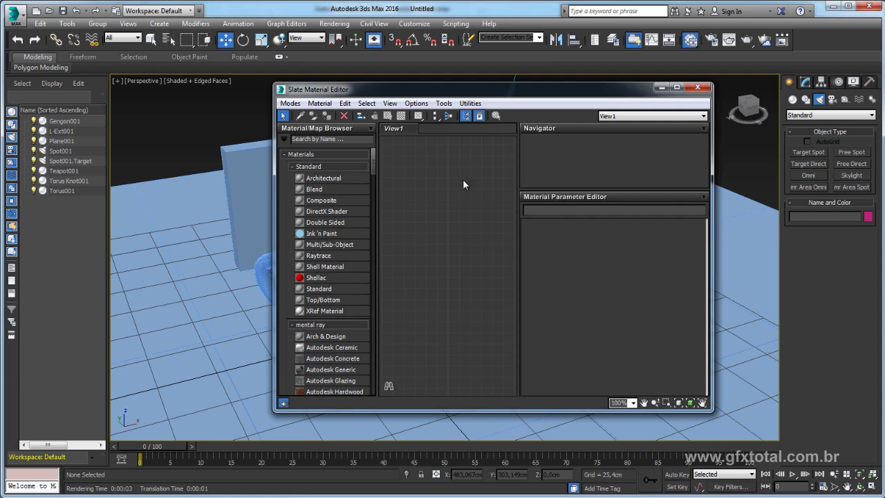
drag(511, 98, 509, 92)
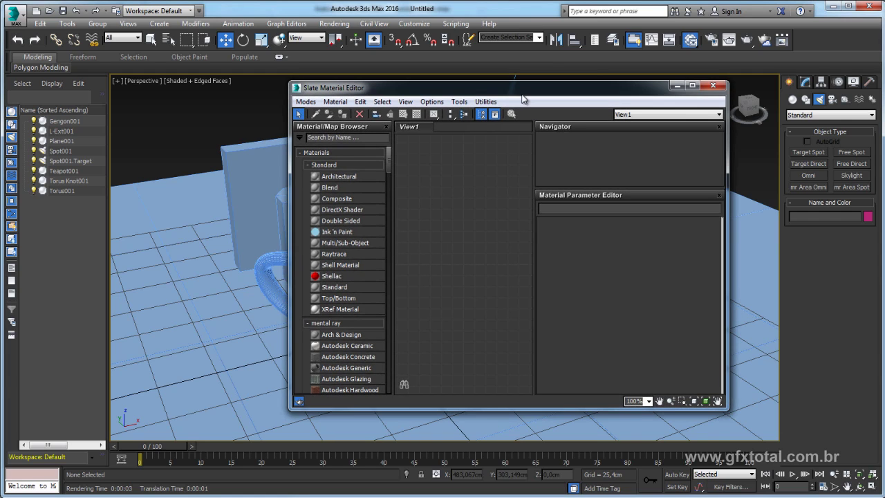
click(293, 98)
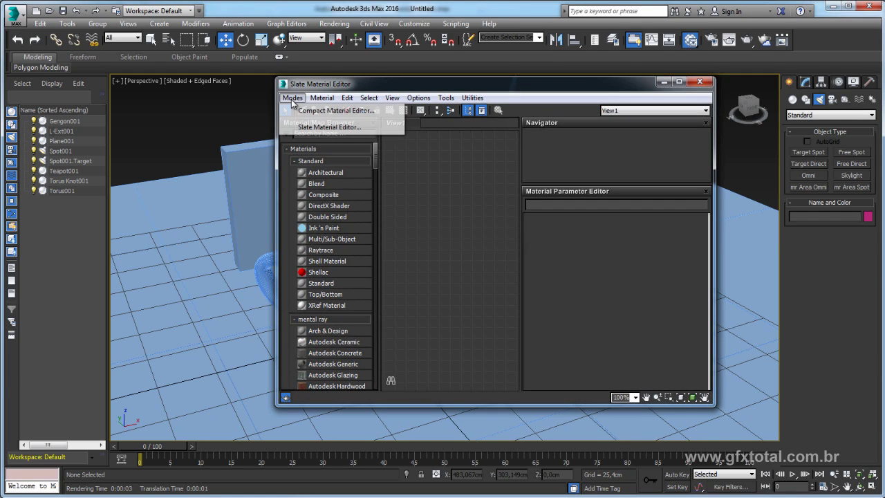
click(331, 112)
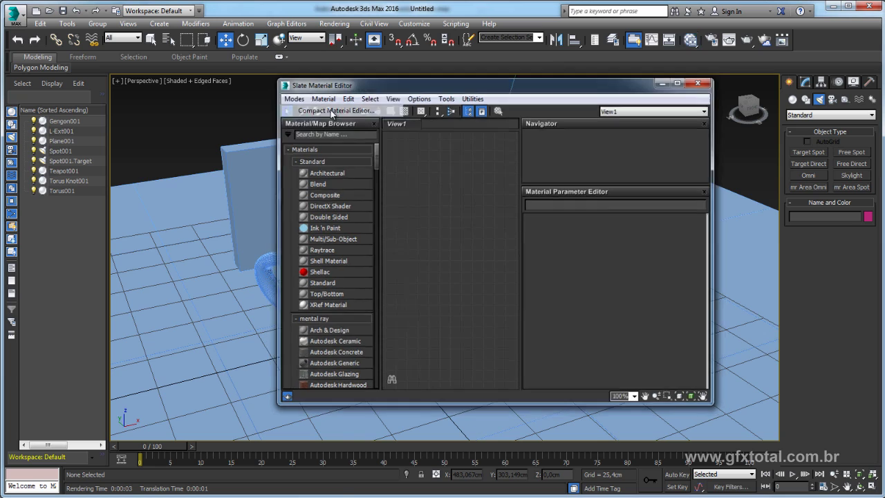
drag(223, 67, 497, 46)
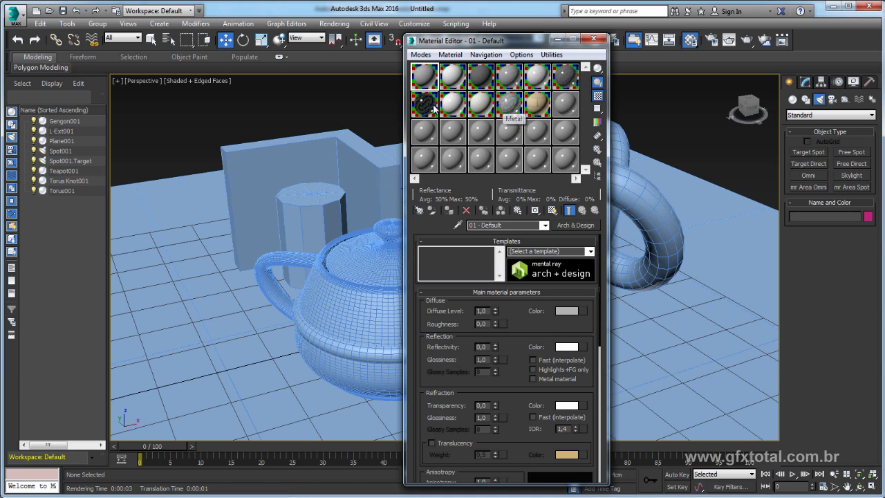
drag(469, 43, 452, 41)
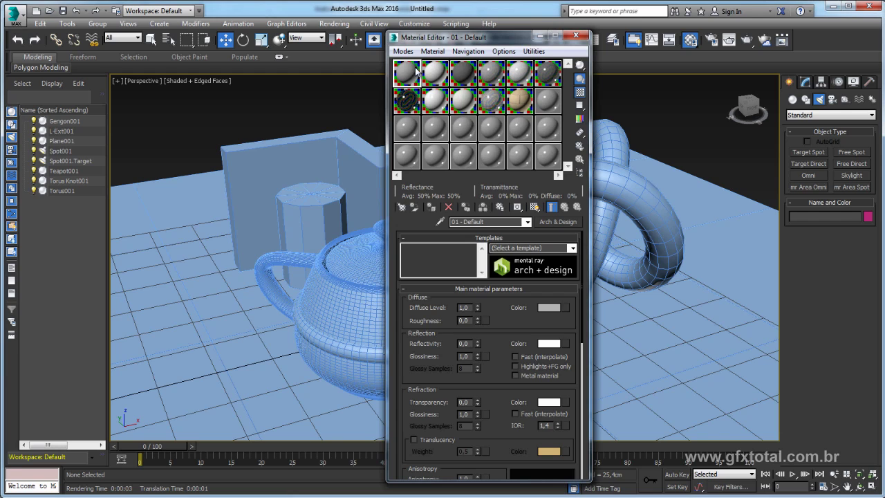
Toggle the sample slots to 3x2 and back to 6x4 with Solid Glass active, then close the editor.
click(465, 129)
right_click(467, 129)
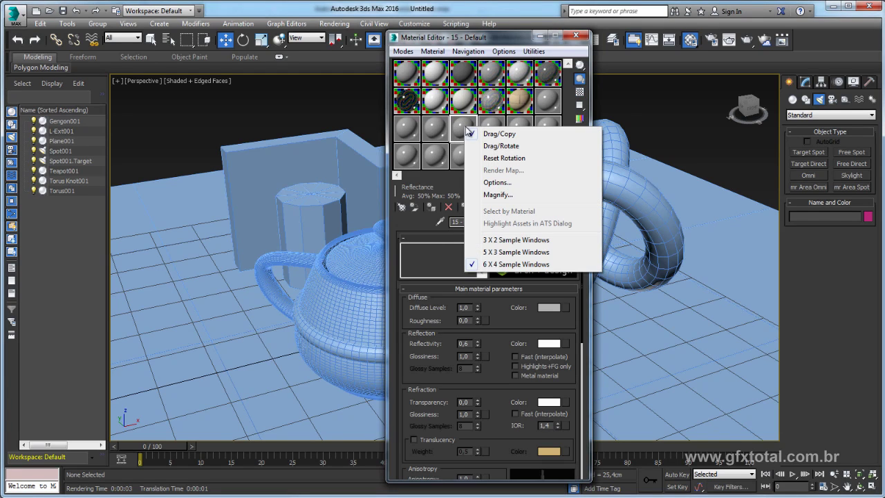
click(507, 242)
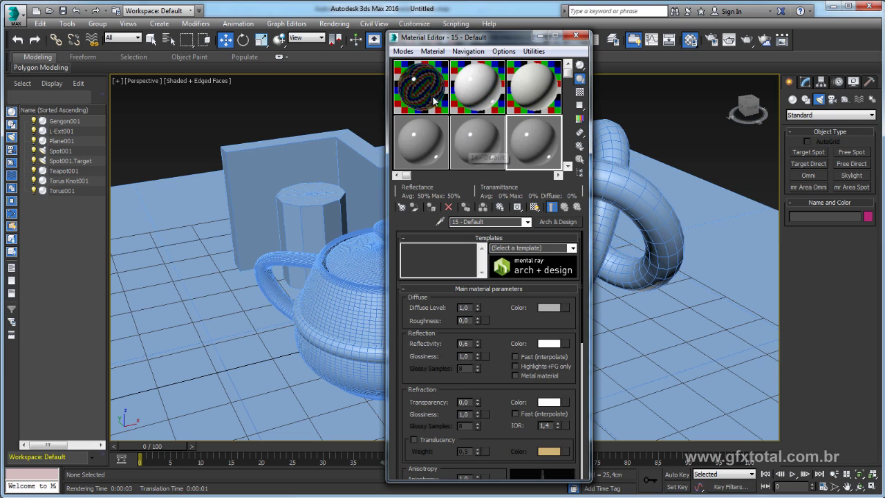
click(436, 102)
right_click(418, 82)
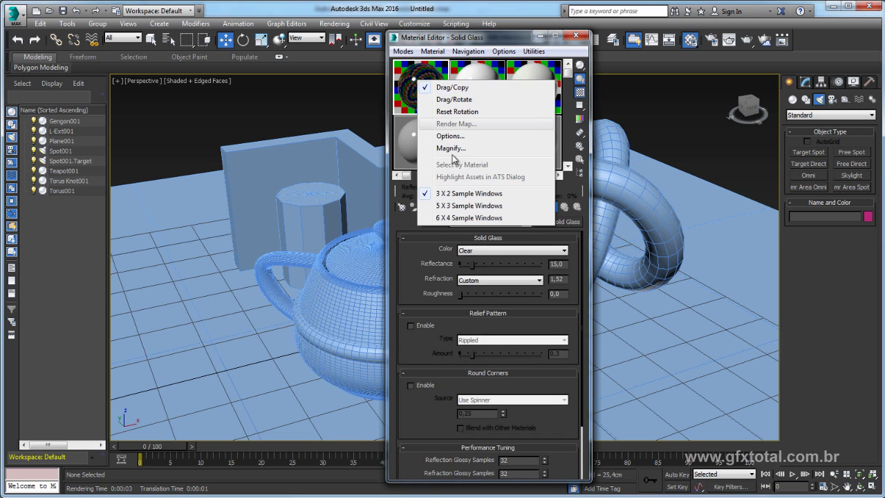
click(454, 220)
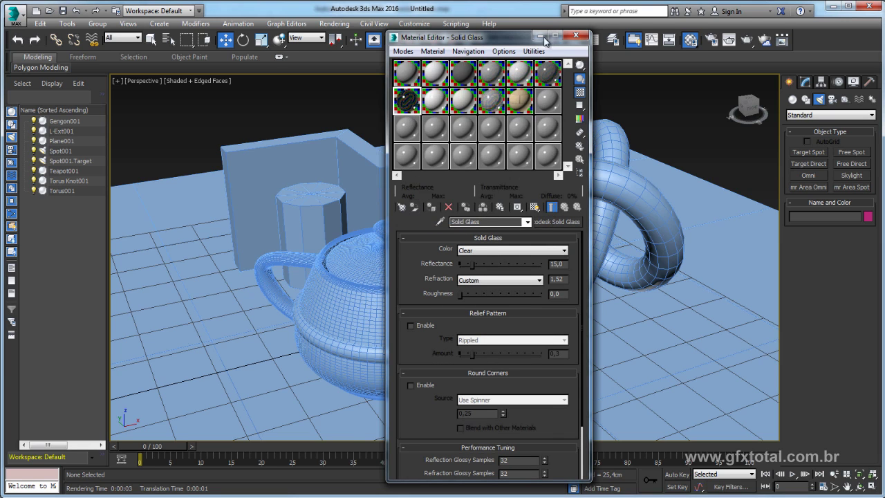
drag(509, 43, 544, 52)
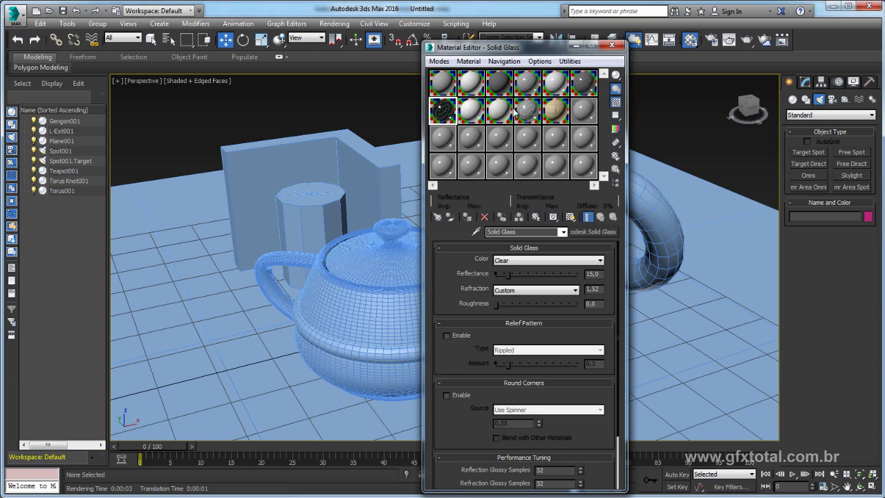
drag(464, 55, 595, 67)
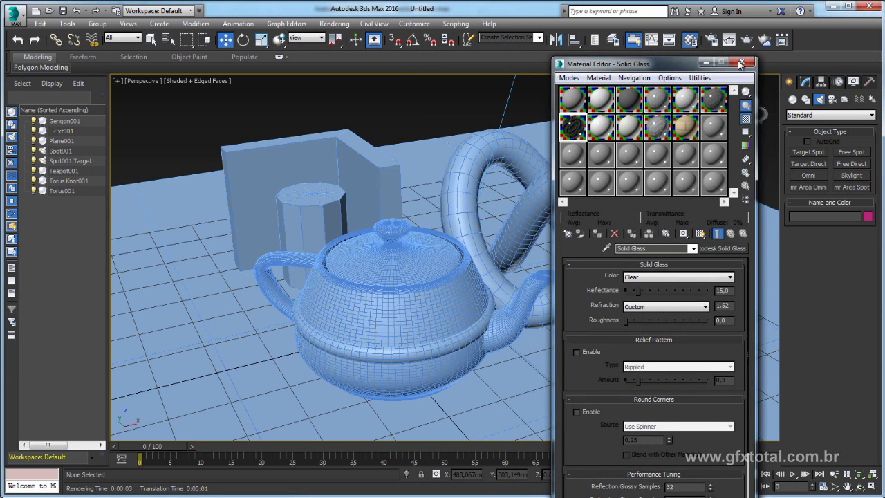
click(738, 61)
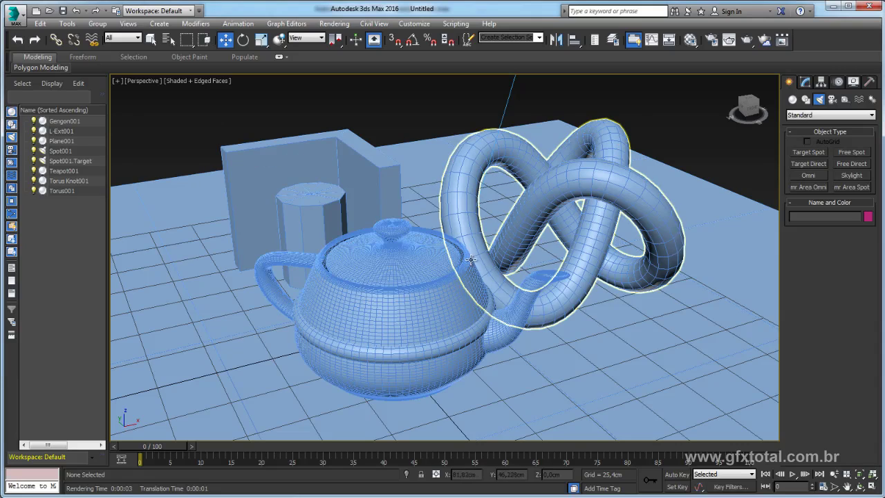
In Preferences > Viewports, turn off the Selection and Preview Highlight outline options.
click(414, 23)
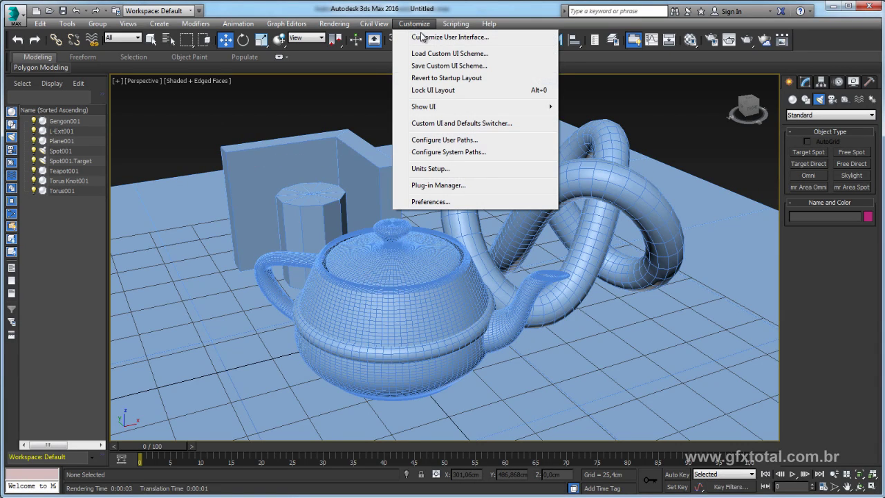
click(458, 200)
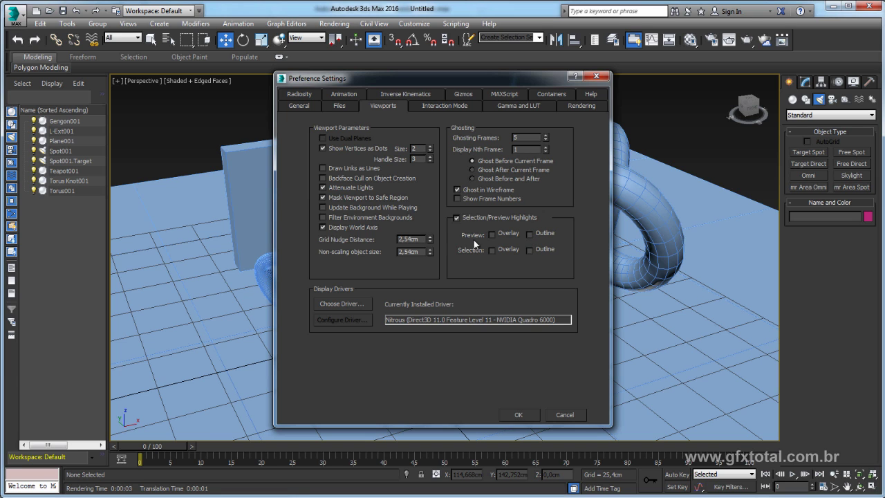
click(517, 415)
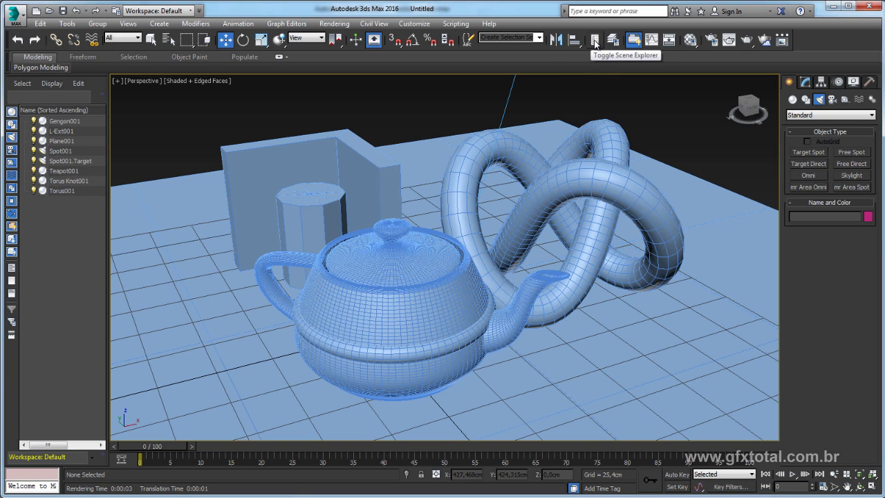
Select each object in turn in the Scene Explorer, ending with Torus001.
click(66, 121)
click(62, 131)
click(61, 151)
click(66, 160)
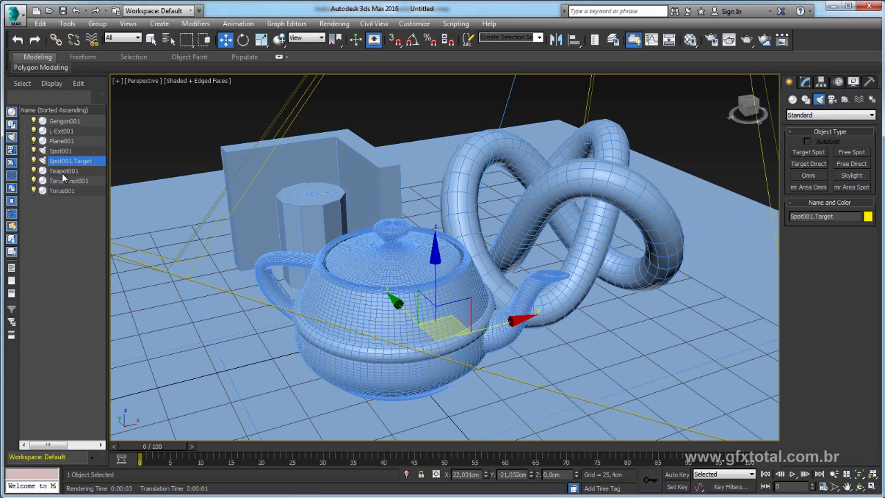
click(63, 171)
click(63, 182)
click(62, 191)
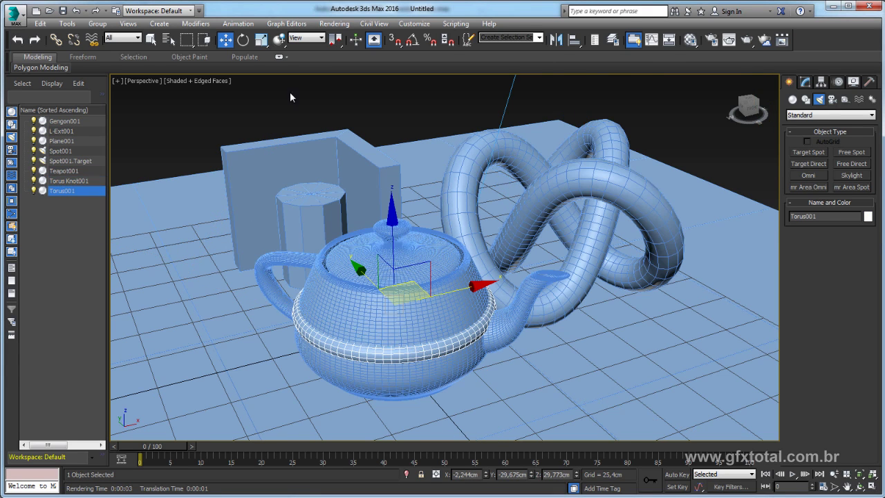
Open the Layer Explorer, dock it on the left, float it again, then close it.
click(612, 40)
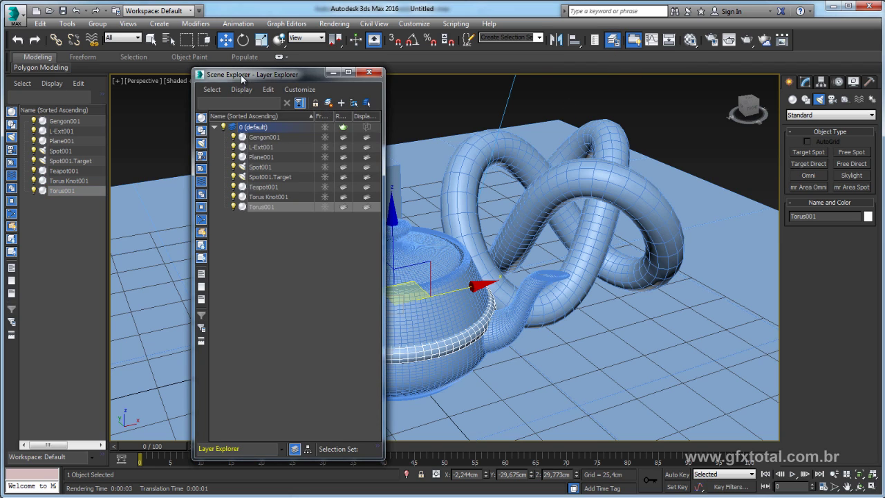
drag(240, 75, 175, 71)
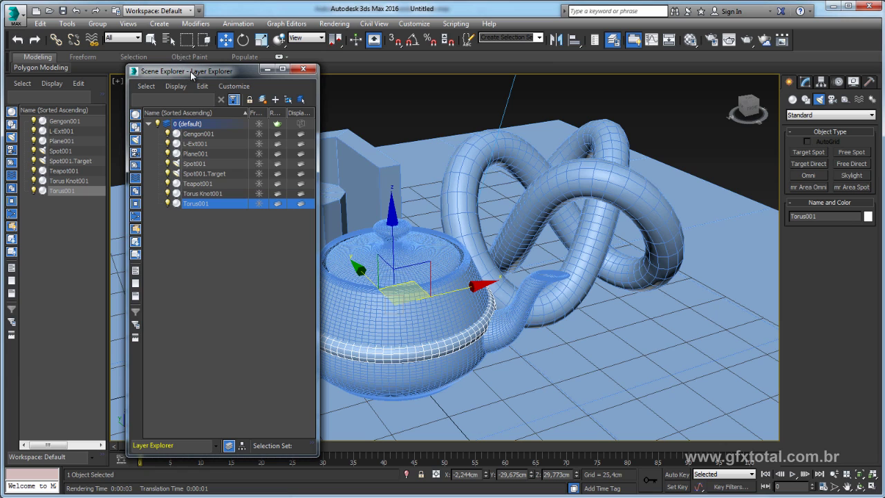
mouse_move(211, 68)
mouse_down()
mouse_move(2, 99)
mouse_move(4, 91)
mouse_up()
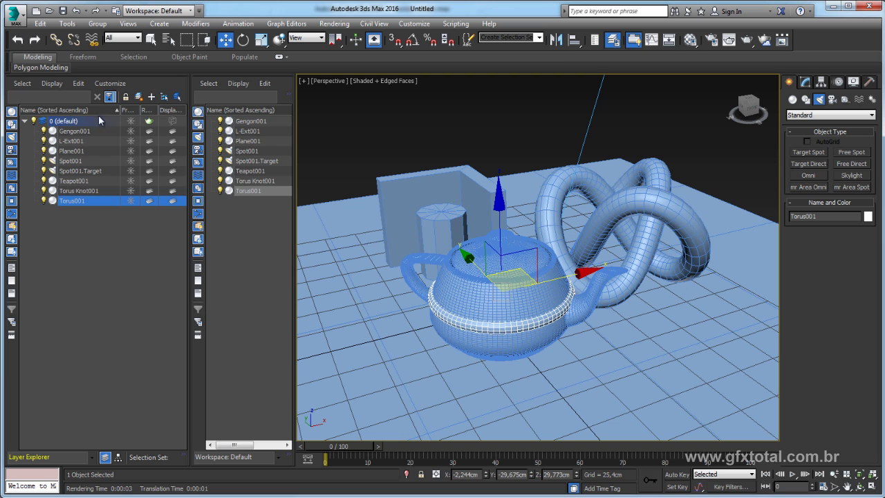
right_click(108, 76)
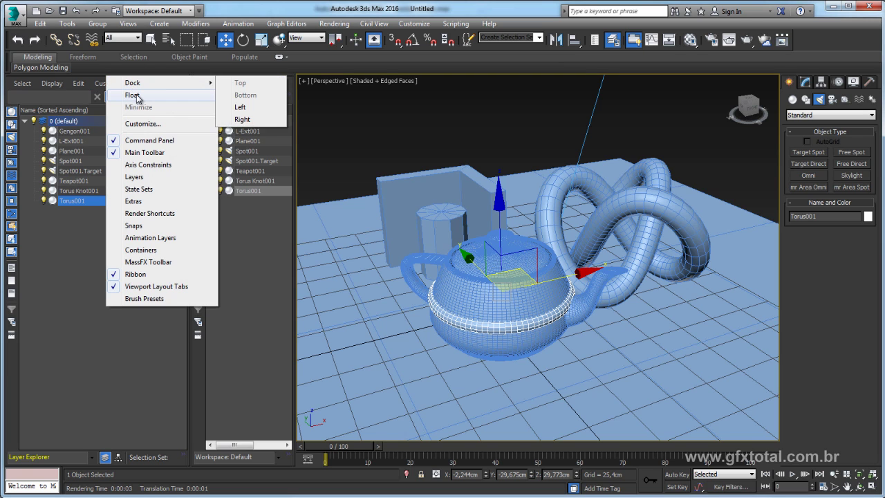
click(137, 97)
drag(182, 78, 384, 66)
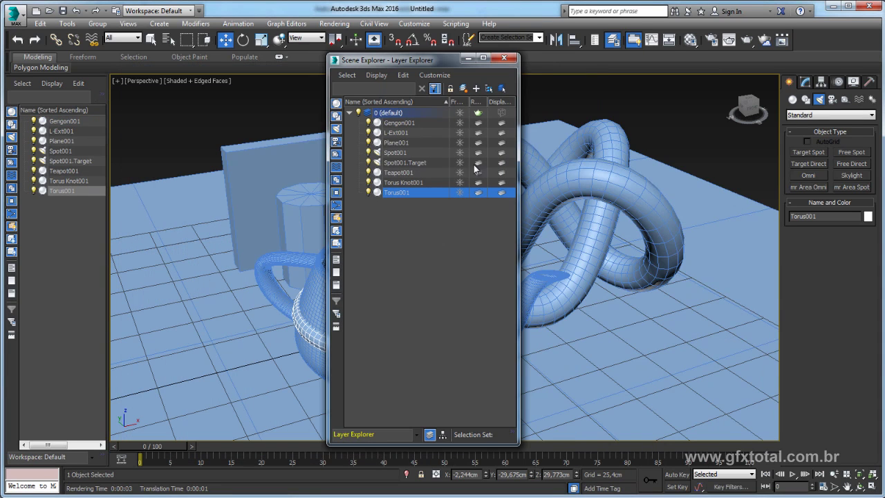
click(505, 57)
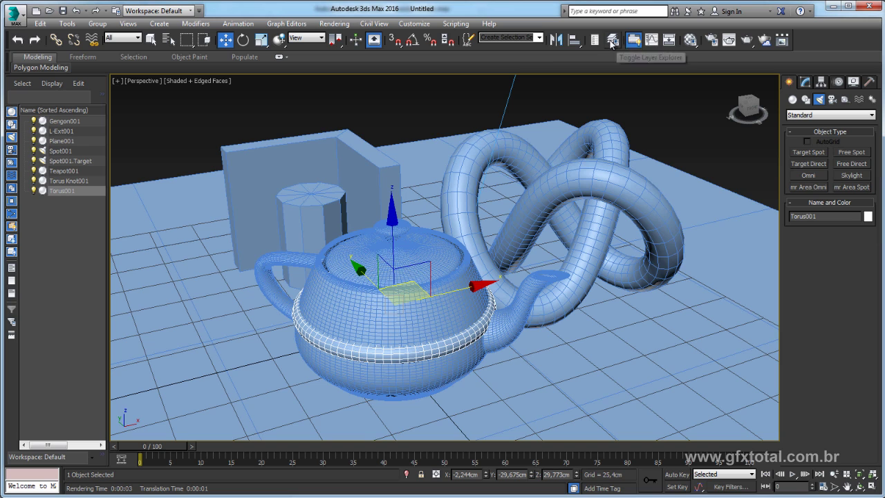
click(611, 43)
click(509, 58)
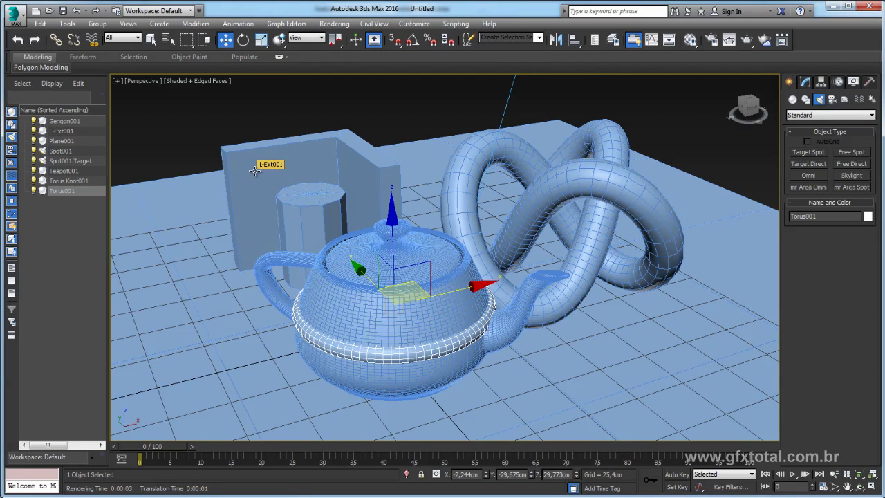
Zoom out and pan the perspective viewport to reframe the objects.
scroll(354, 177, down, 1)
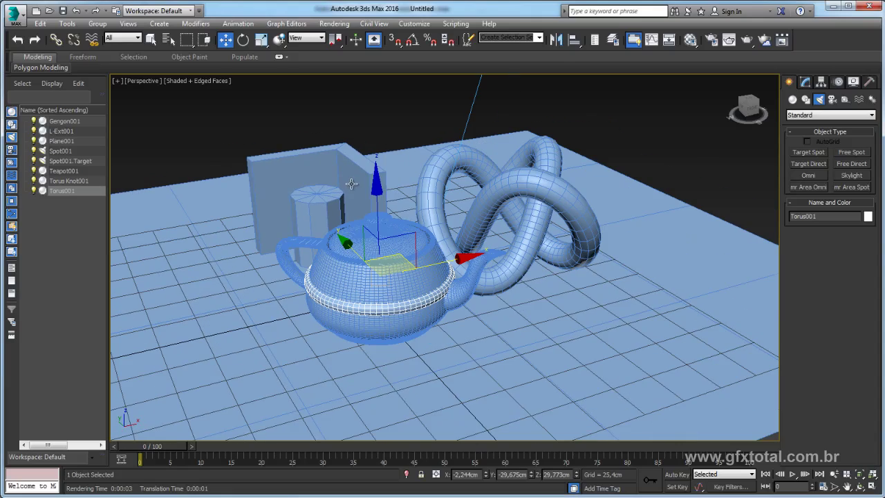
scroll(354, 177, down, 2)
middle_drag(396, 200, 443, 224)
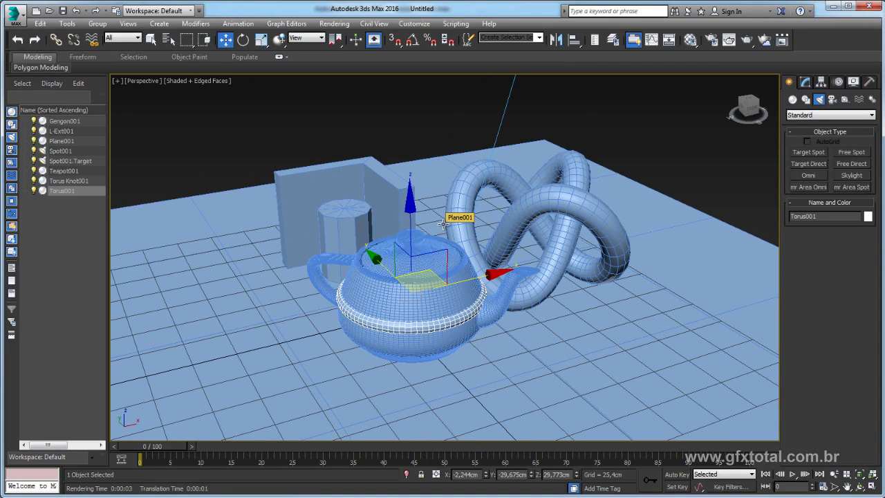
mouse_move(748, 108)
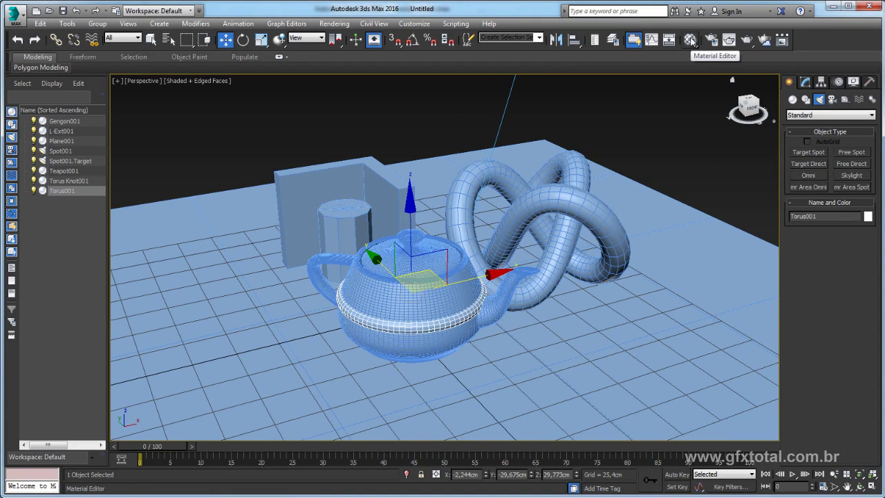
Turn unused sample slot 19 into an Ink 'n Paint material.
click(690, 39)
drag(650, 67, 239, 57)
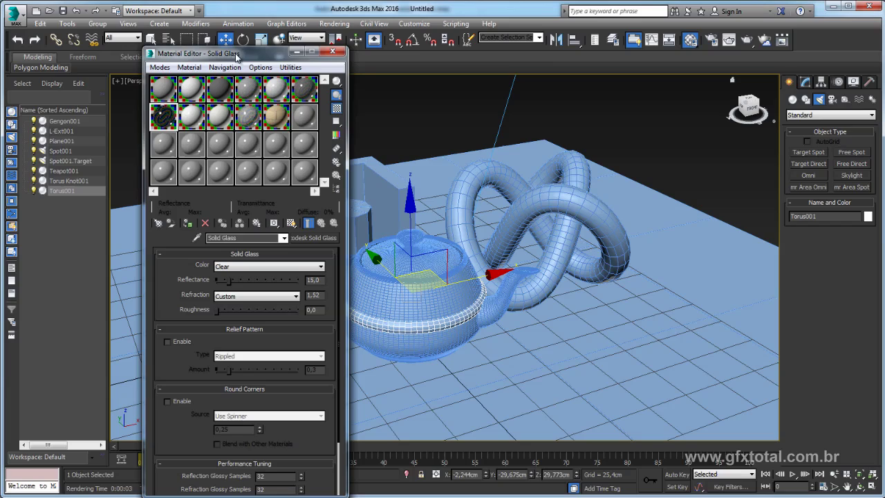
click(166, 174)
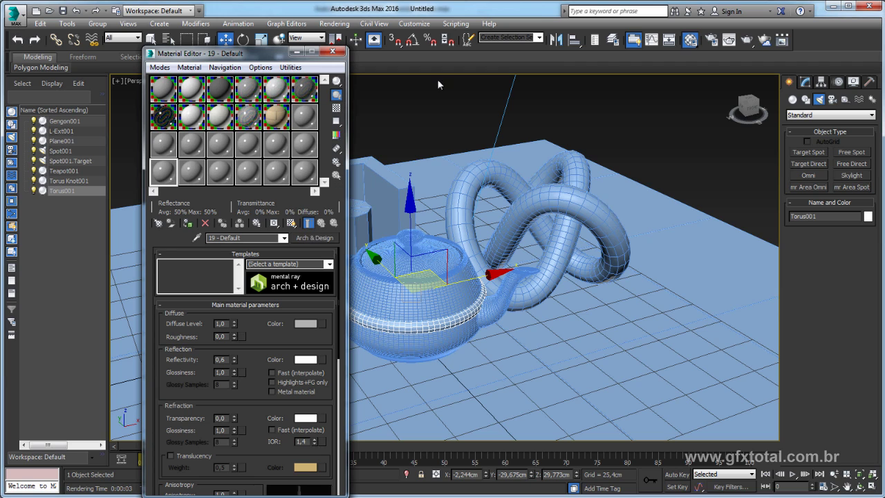
click(311, 239)
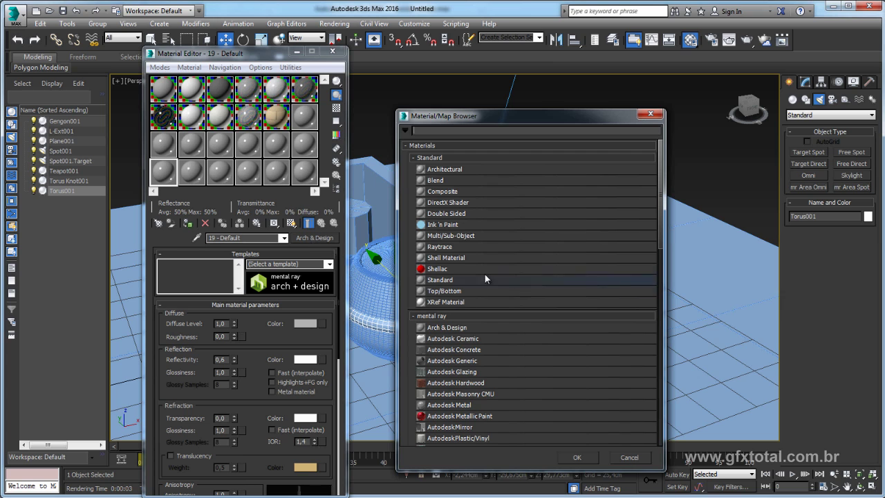
double_click(446, 225)
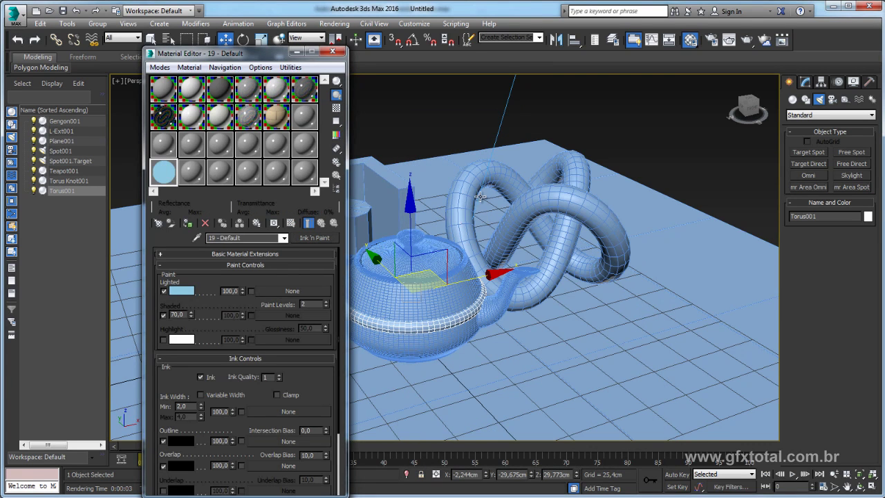
Set the selection filter to Geometry.
scroll(457, 222, down, 3)
scroll(456, 223, down, 2)
scroll(457, 223, down, 2)
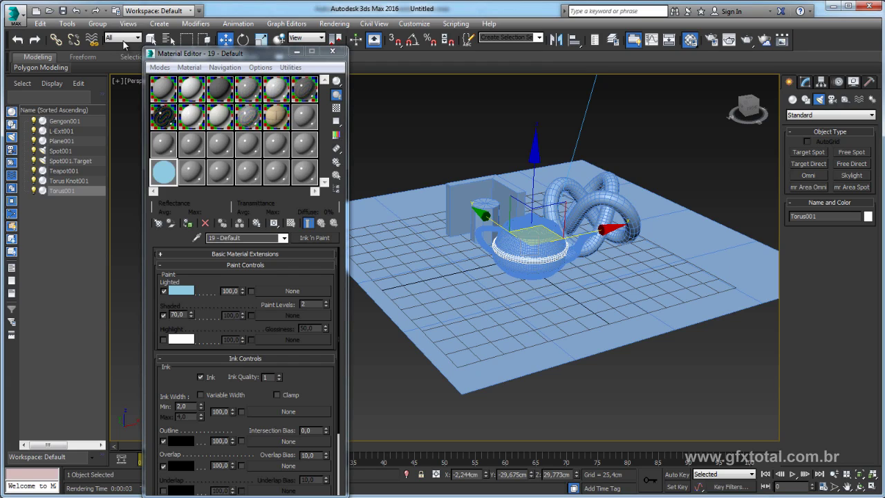
click(122, 38)
click(119, 56)
Drag-select all six objects in the scene.
drag(466, 130, 706, 330)
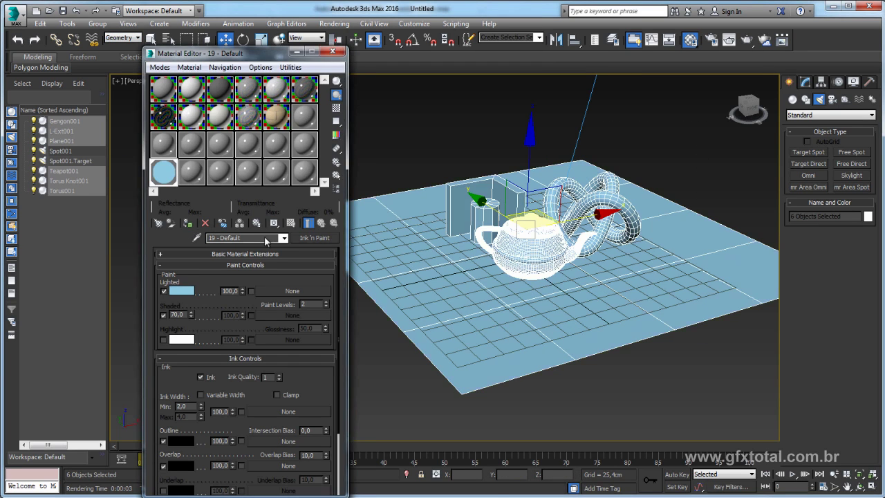
scroll(616, 194, up, 1)
scroll(616, 194, up, 2)
scroll(615, 193, up, 1)
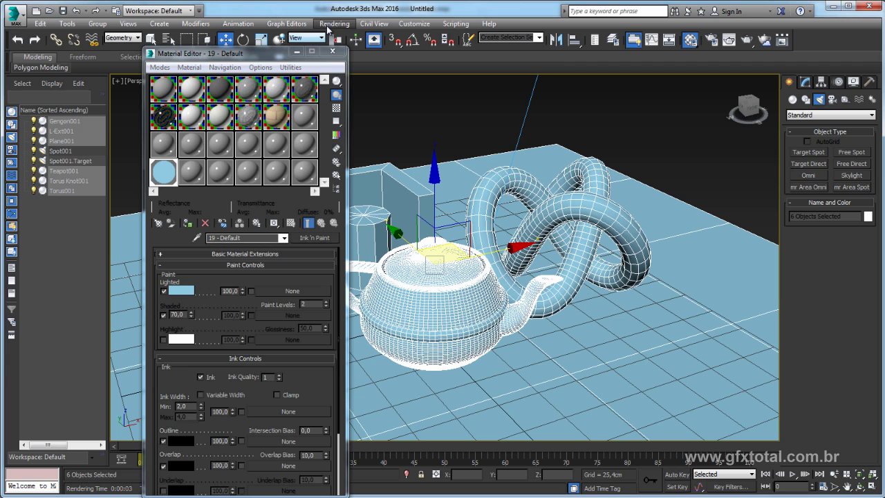
Copy the white Tint into the environment Background, show the safe frame, and close the Material Editor.
click(238, 24)
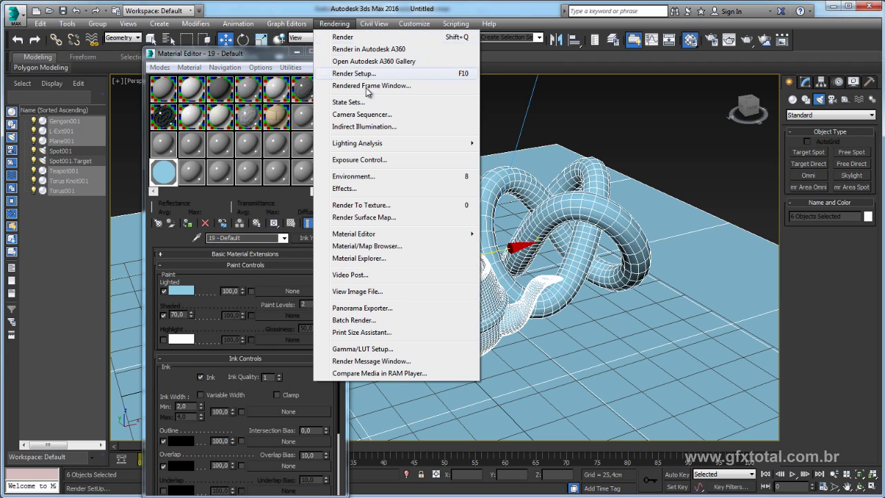
click(360, 175)
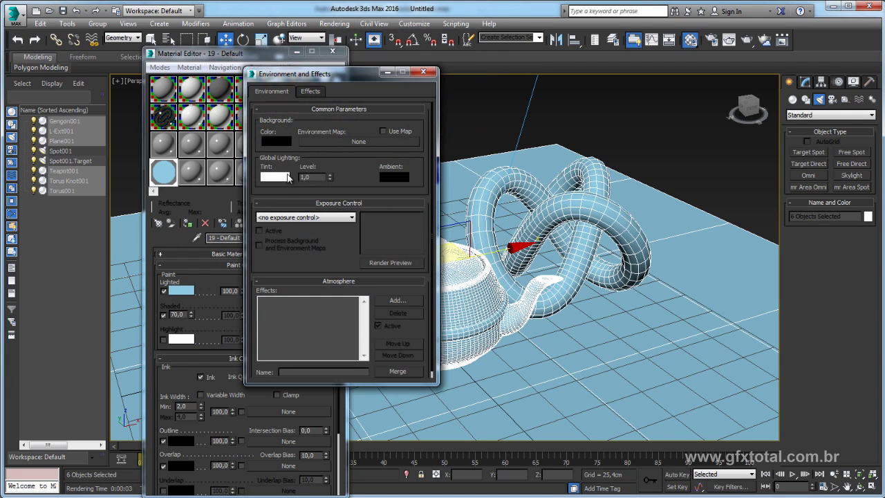
drag(284, 177, 277, 142)
click(335, 231)
click(424, 73)
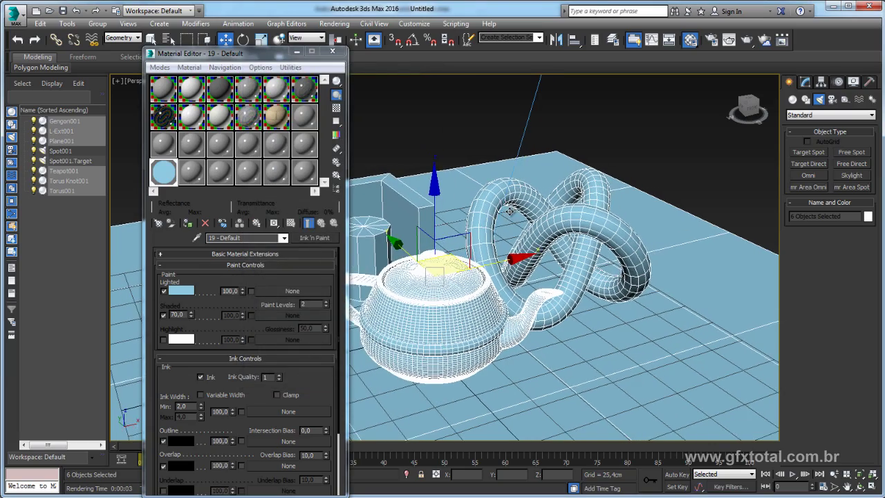
key(shift+f)
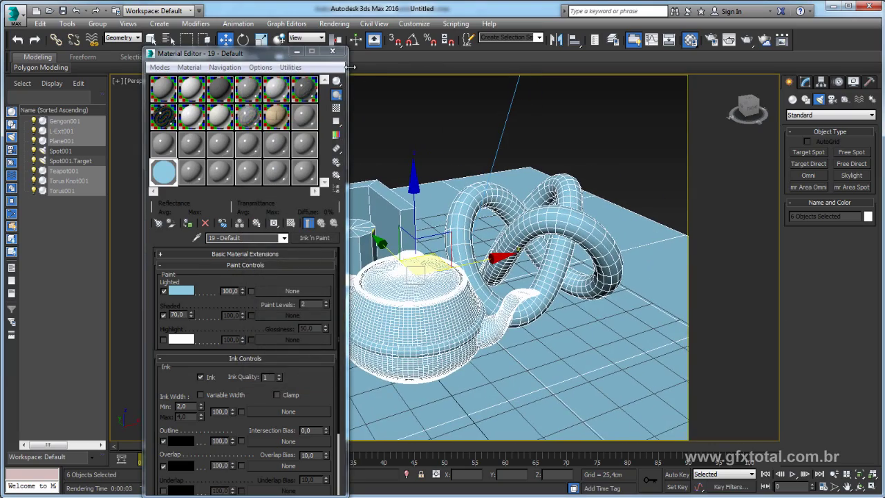
click(327, 56)
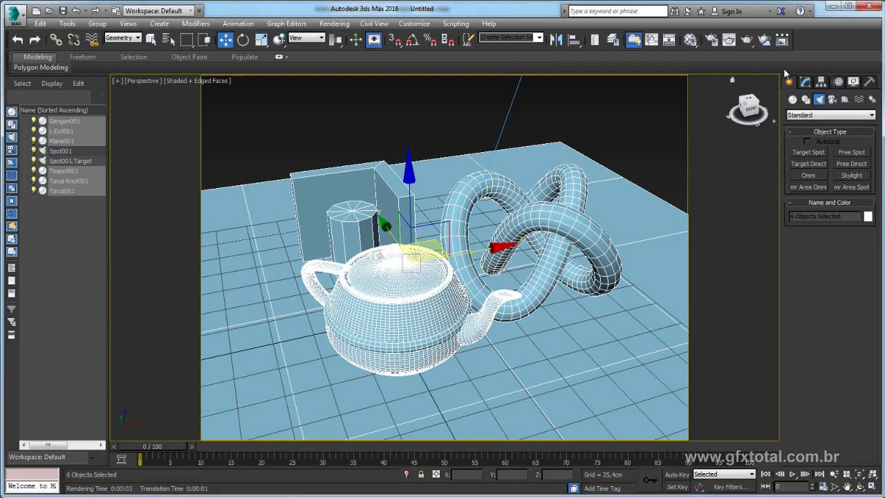
Render the view, producing light-blue cartoon shading with black ink outlines on white.
click(750, 40)
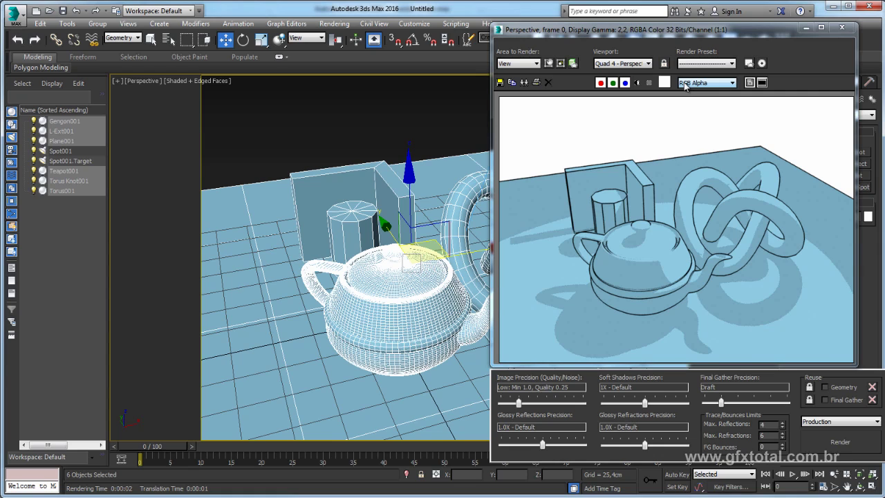
scroll(349, 301, up, 2)
scroll(361, 282, up, 2)
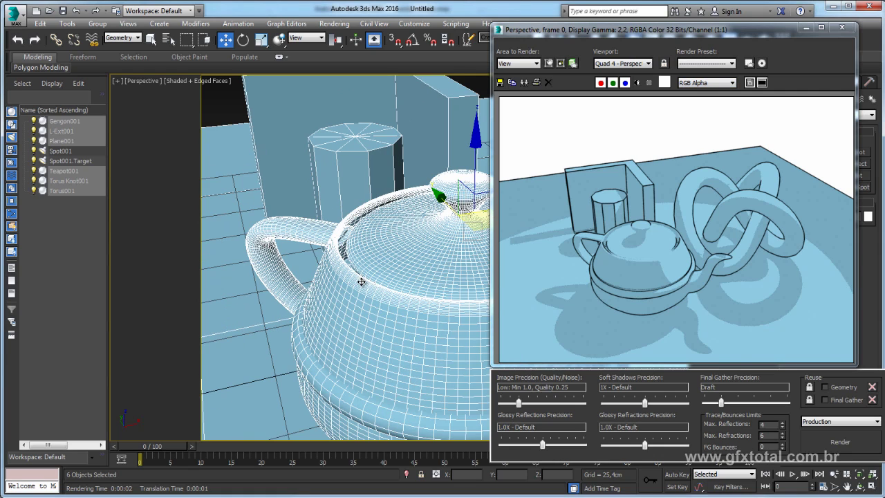
scroll(354, 256, up, 1)
scroll(367, 257, up, 1)
scroll(367, 257, up, 1)
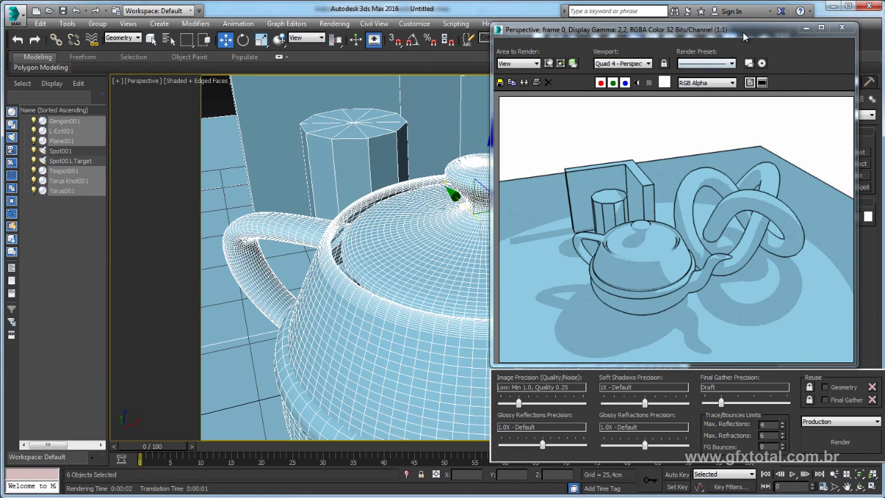
drag(744, 37, 760, 94)
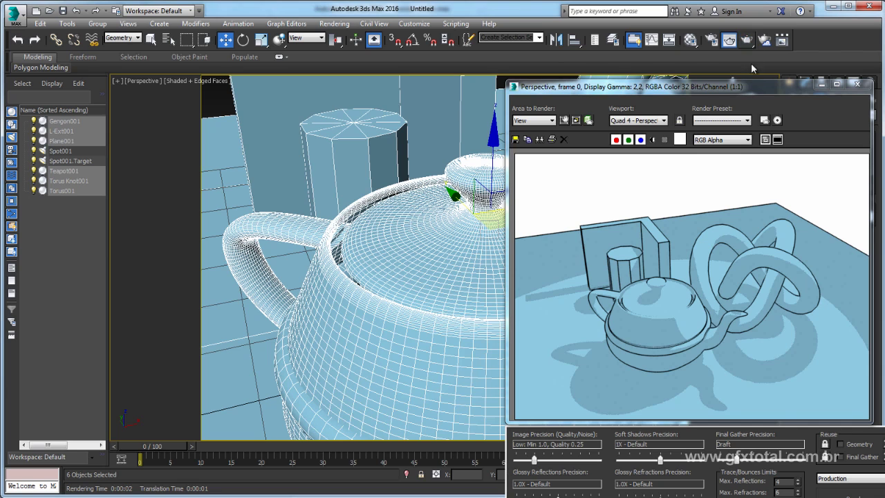
Re-render the close-up teapot view, zoom the image to 1:2, and close it.
click(747, 39)
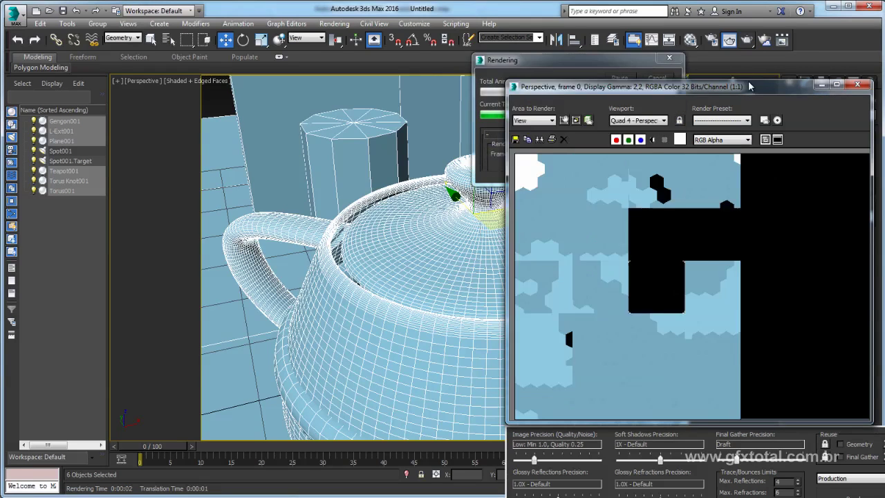
drag(750, 86, 681, 43)
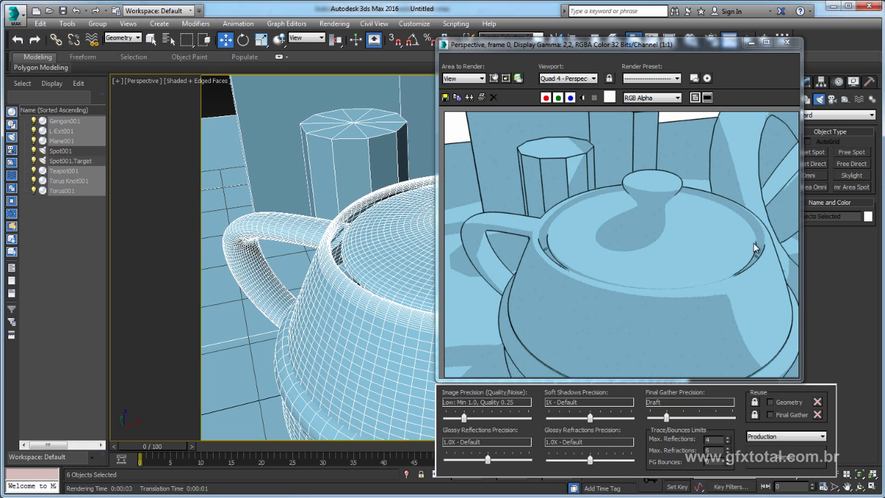
scroll(620, 244, down, 1)
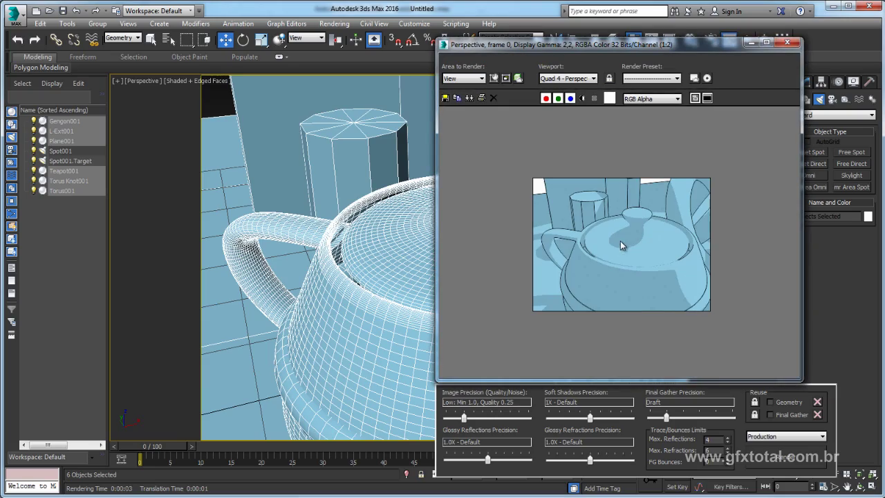
click(787, 42)
scroll(504, 289, down, 3)
Reopen the Material Editor, preview the Ink 'n Paint slot magnified, and move the editor up-left.
scroll(505, 289, down, 2)
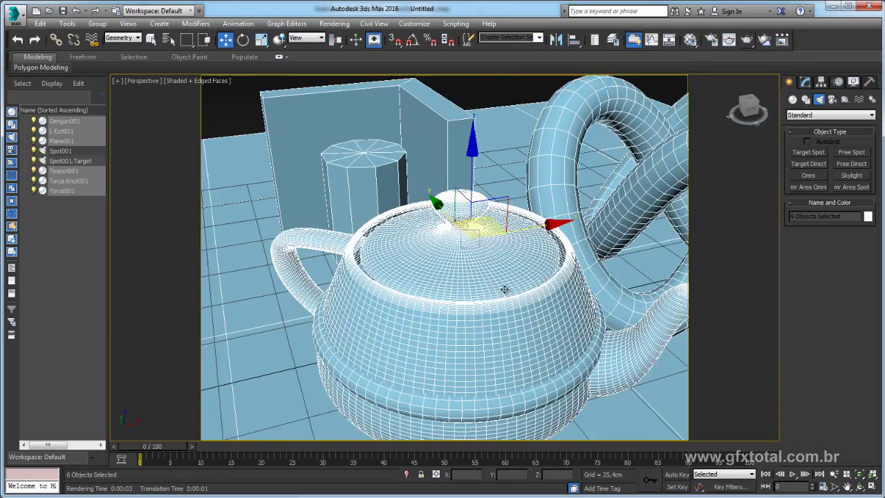
scroll(505, 289, down, 5)
scroll(505, 290, up, 1)
click(690, 39)
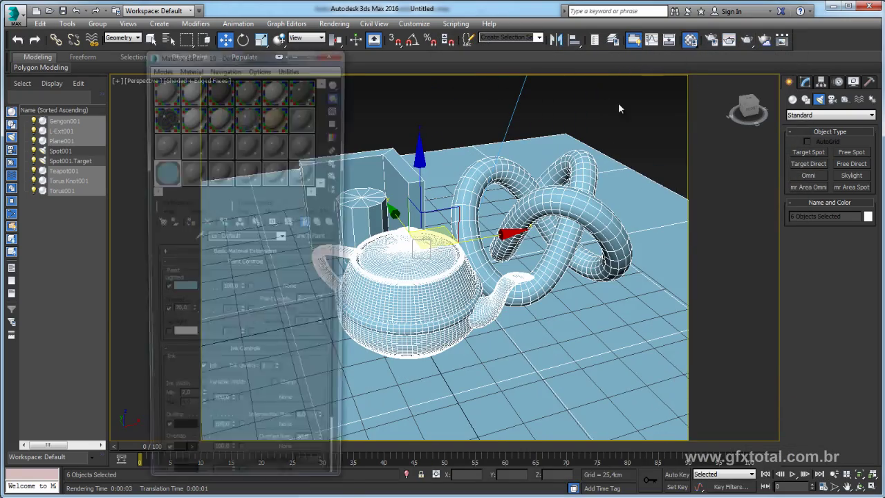
double_click(171, 177)
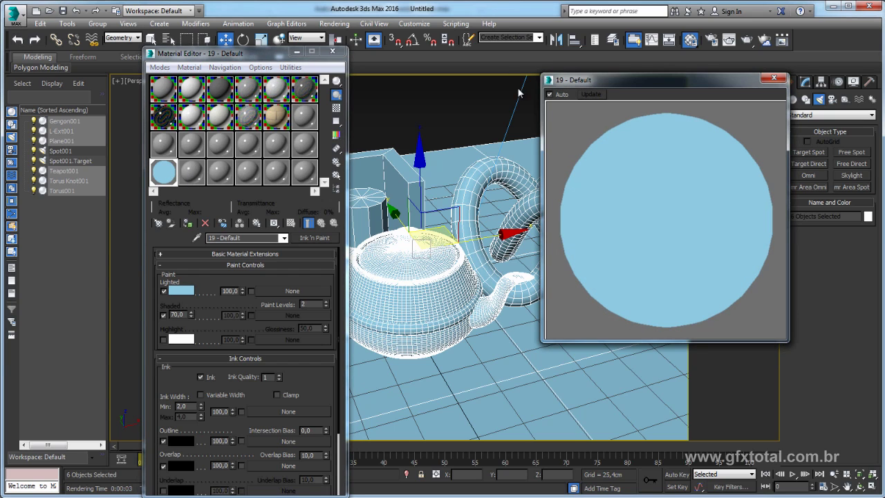
click(774, 78)
drag(208, 53, 142, 32)
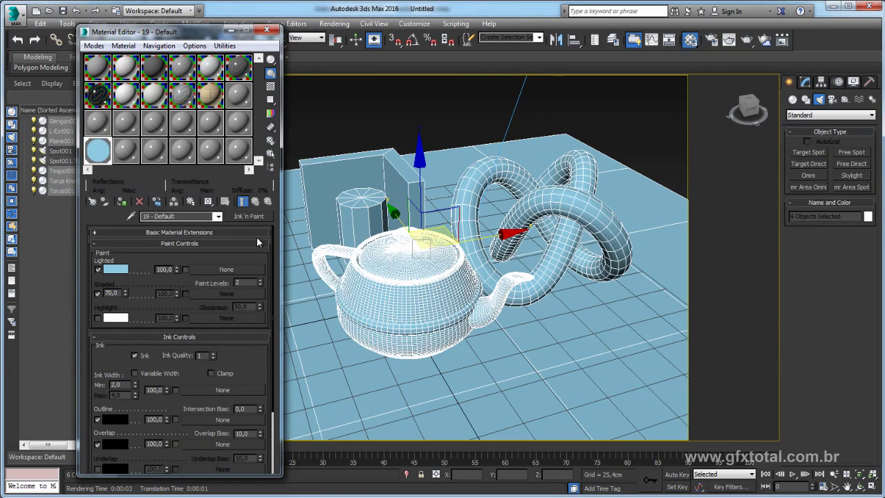
scroll(253, 242, down, 2)
scroll(257, 344, up, 2)
Uncheck Shaded, set its colour to pure red, and render the scene.
click(98, 293)
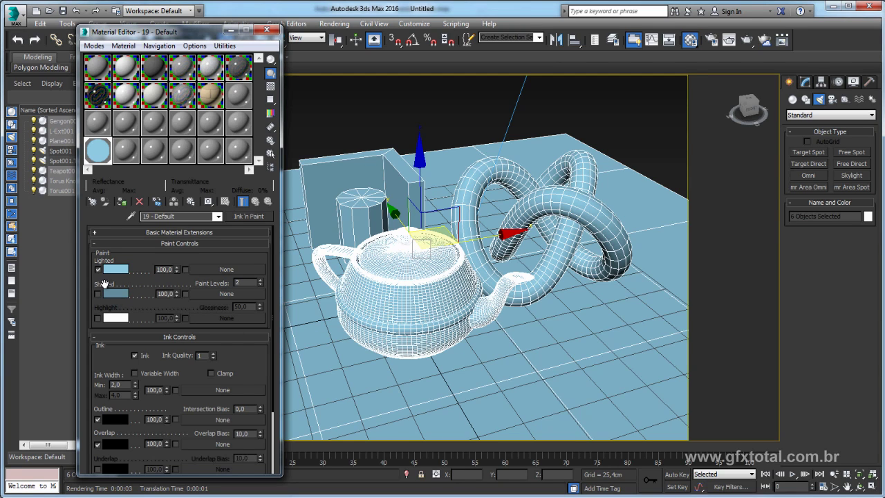
click(115, 293)
drag(297, 82, 321, 74)
click(409, 165)
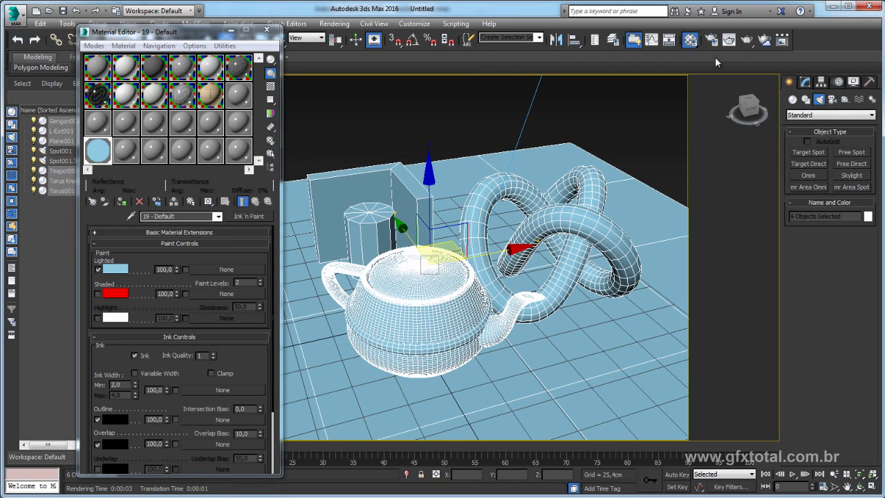
click(747, 39)
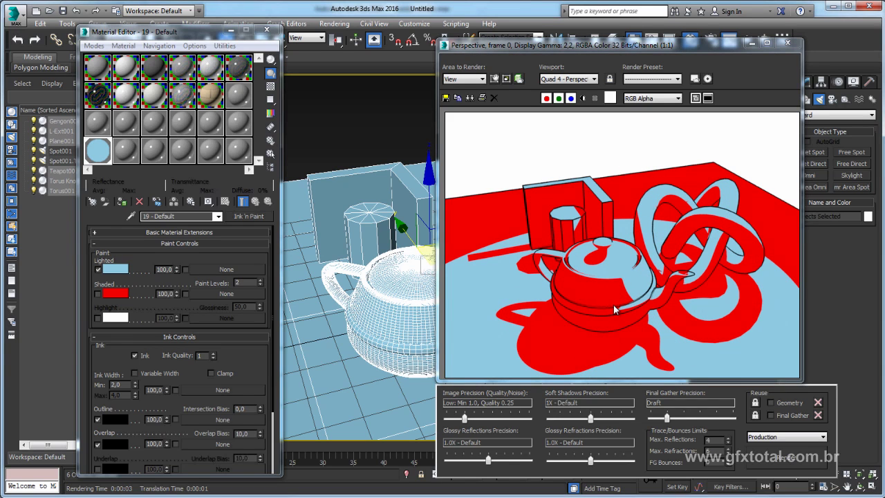
Set the shaded level back to 50, re-render with darker blue shadows, and scroll the ink rollouts.
click(97, 294)
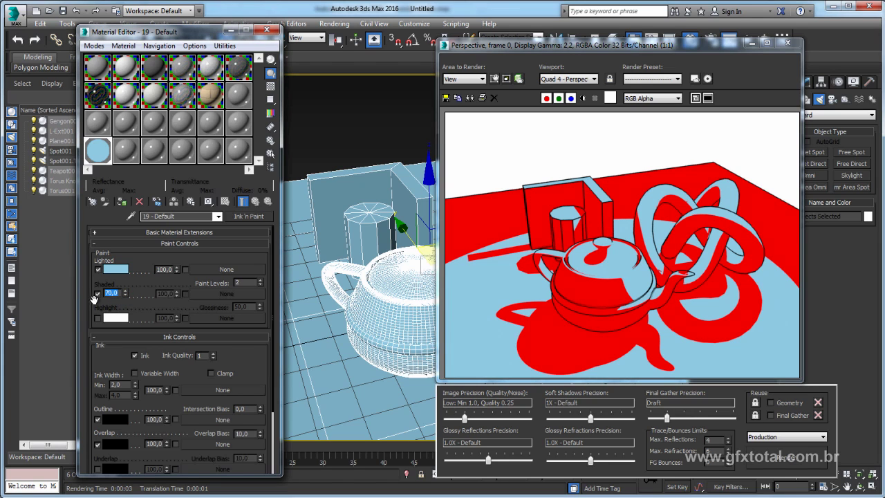
text(50)
click(764, 465)
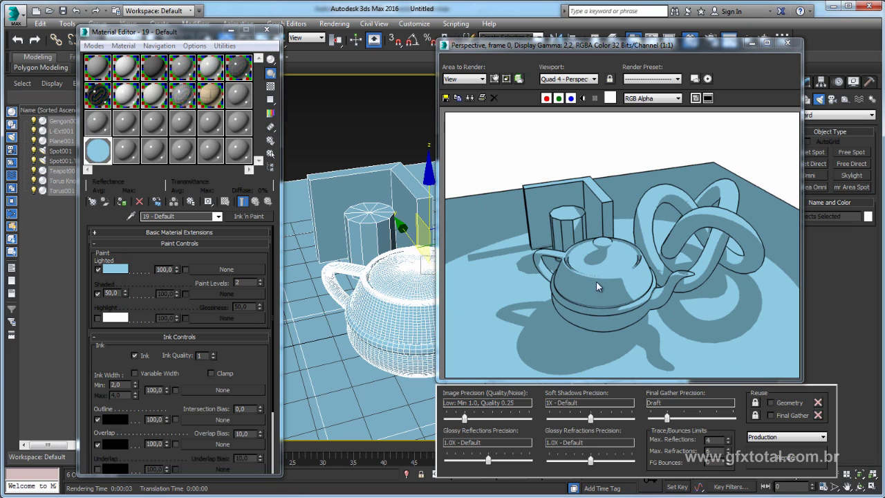
drag(123, 294, 86, 293)
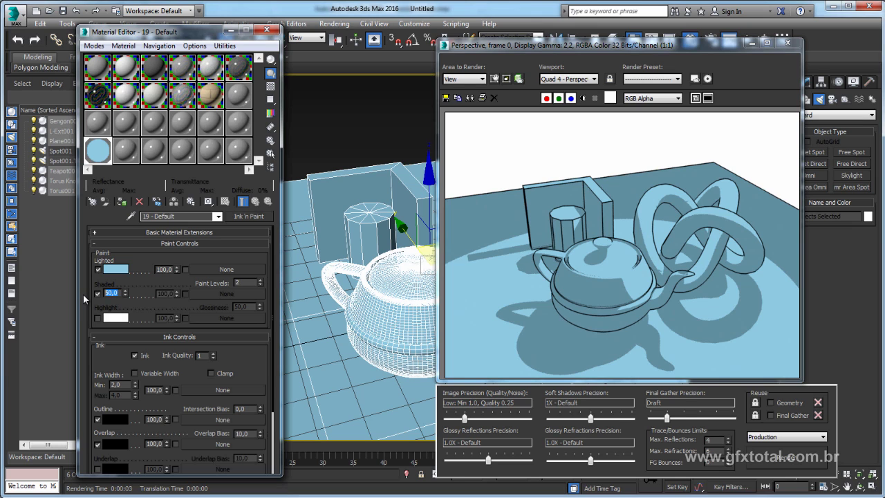
drag(253, 362, 252, 280)
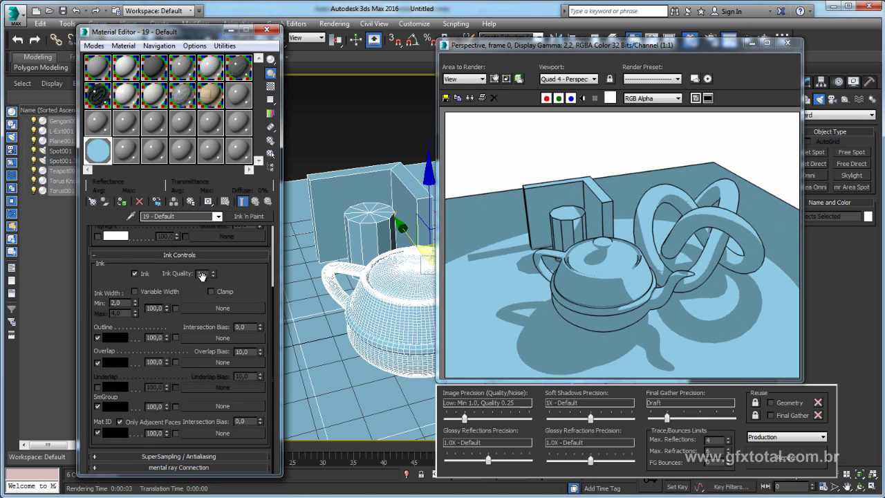
Render the scene with Ink switched off for comparison, then turn Ink back on.
click(135, 274)
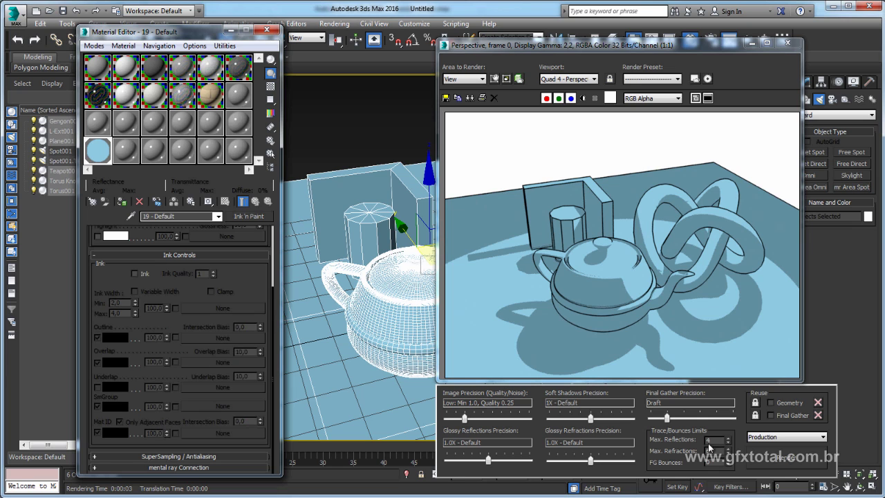
click(792, 459)
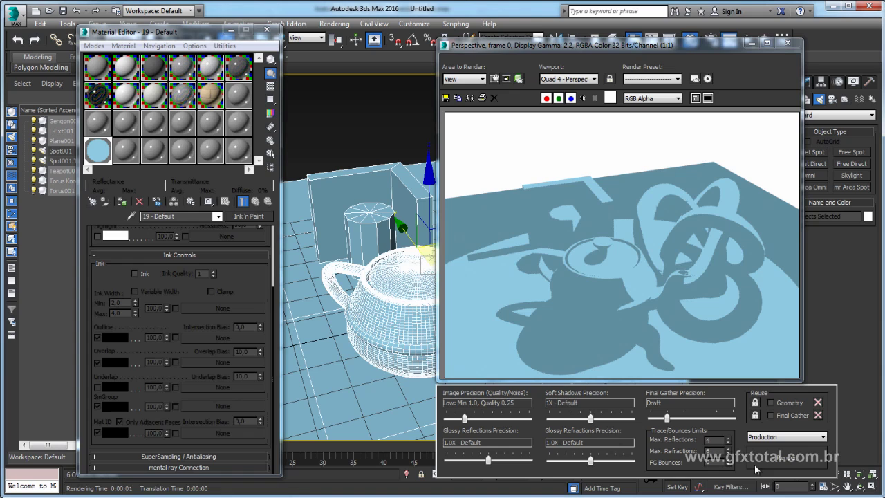
click(138, 274)
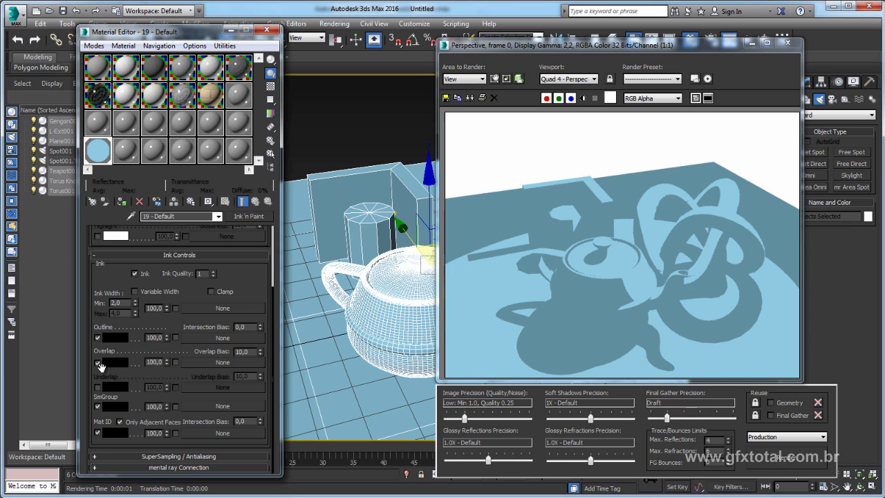
Uncheck Mat ID, SmGroup and Overlap ink, then re-render with outline-only ink.
click(98, 433)
click(98, 407)
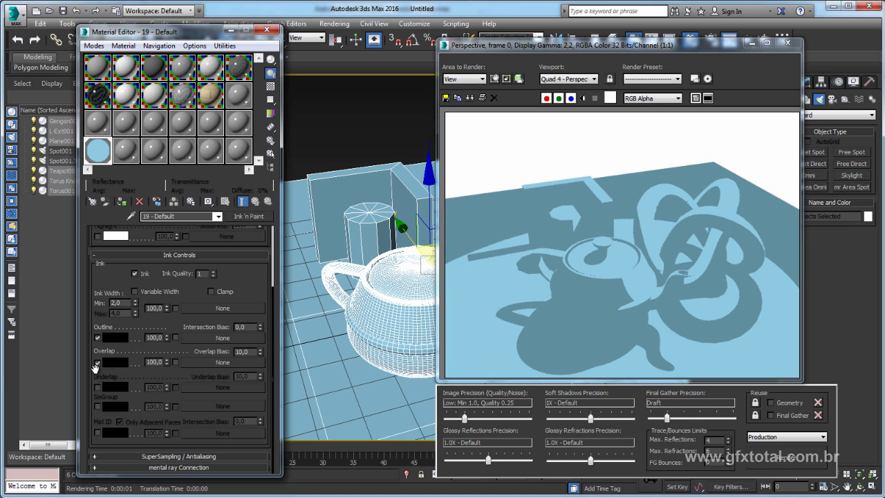
click(97, 363)
click(787, 458)
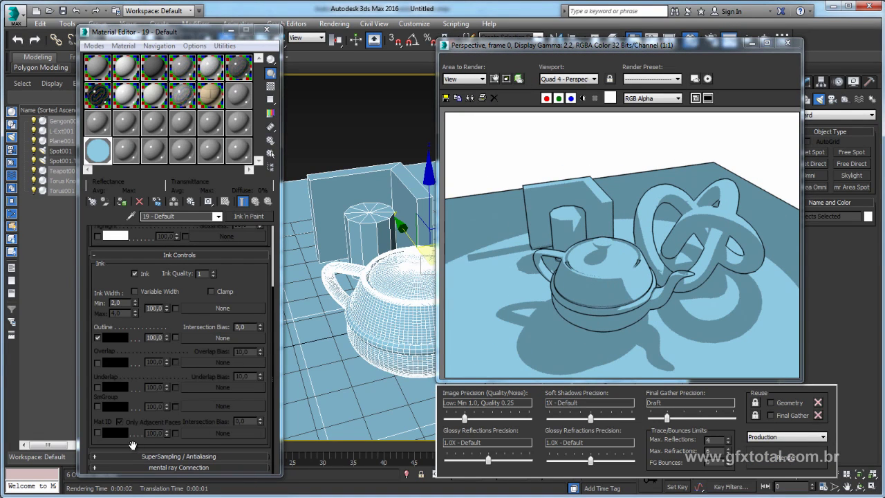
Re-enable Overlap ink and render, then re-enable Mat ID and SmGroup ink lines.
click(97, 363)
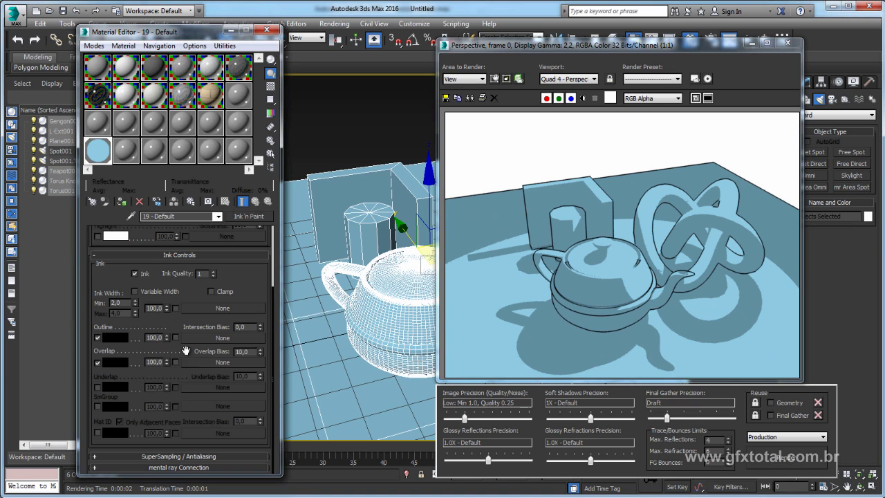
click(767, 458)
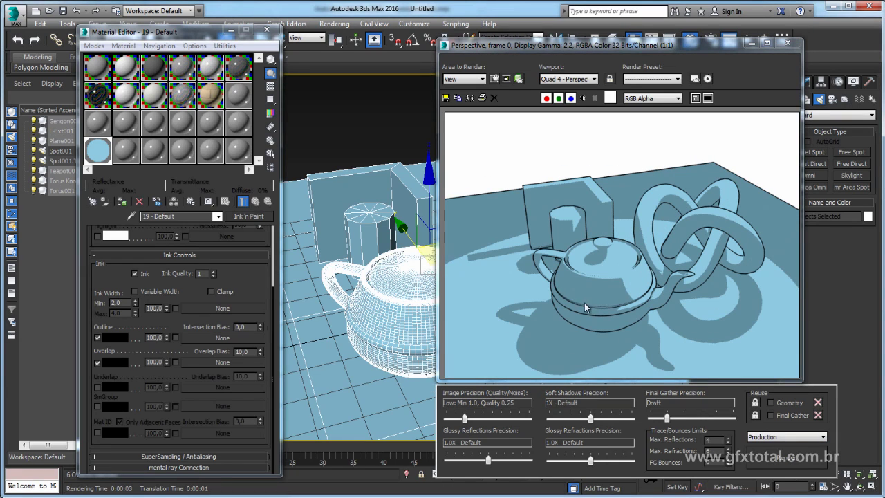
click(97, 432)
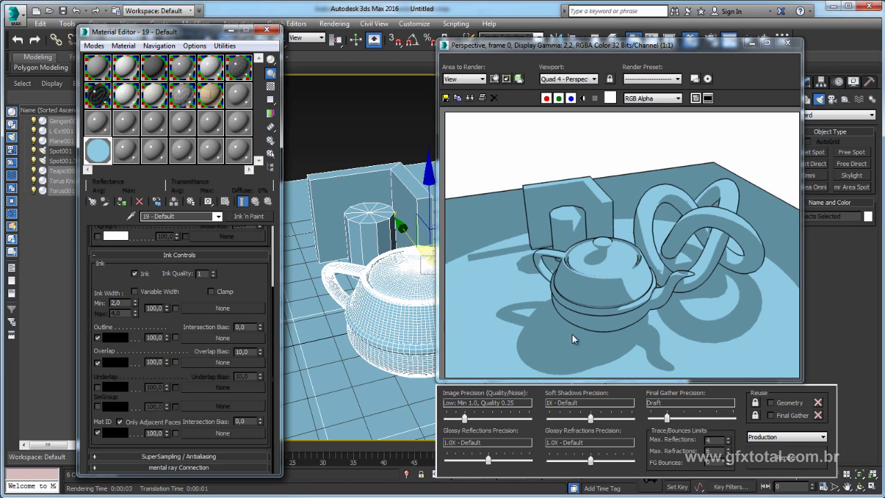
click(98, 406)
scroll(672, 197, up, 1)
scroll(673, 197, up, 2)
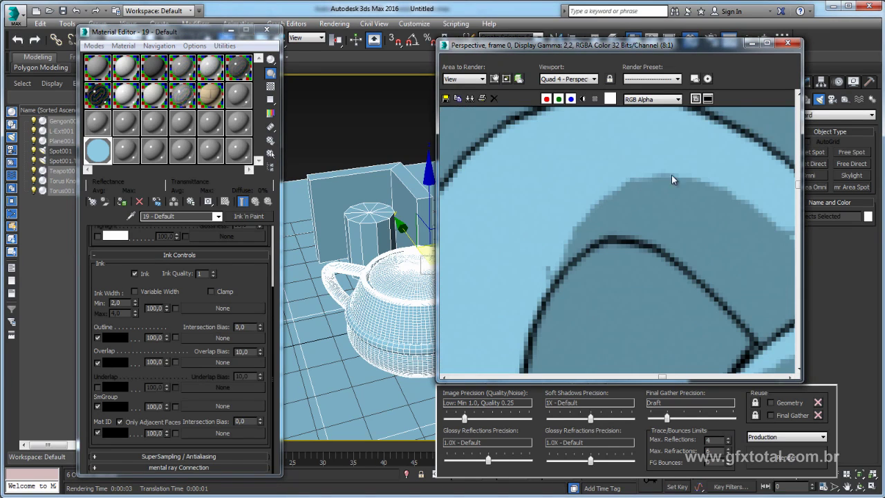
scroll(727, 215, down, 1)
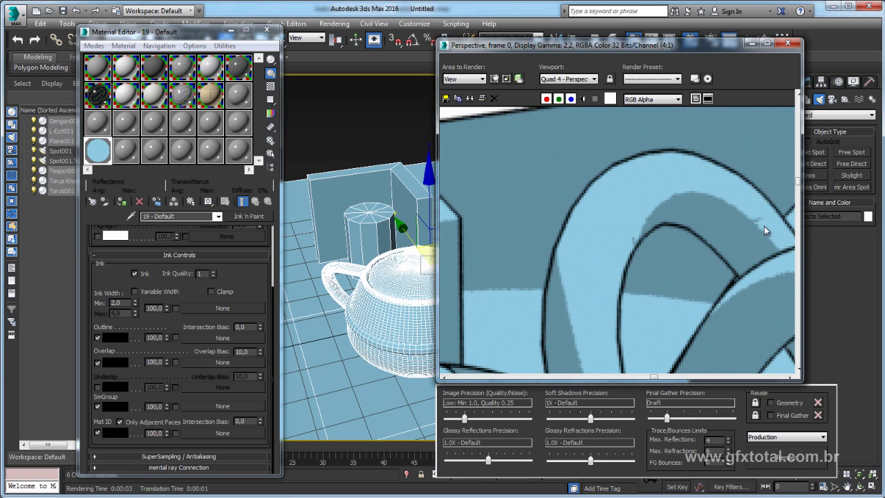
scroll(752, 232, down, 1)
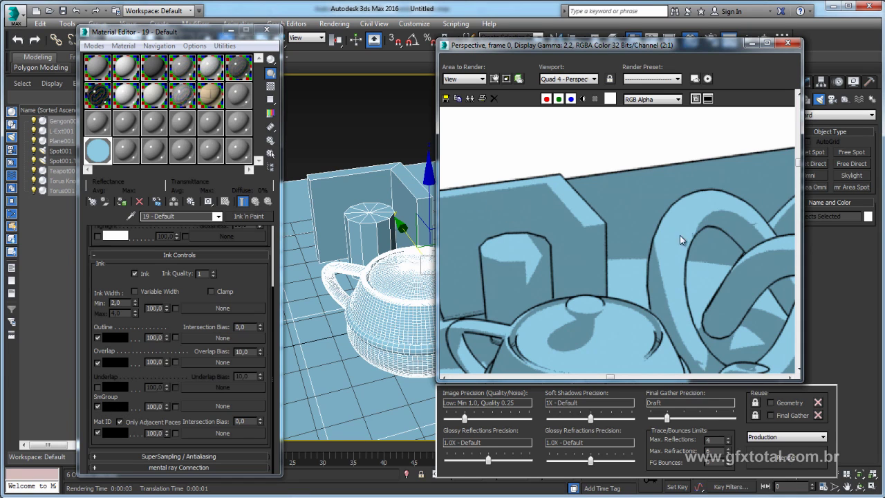
scroll(680, 240, down, 1)
click(778, 458)
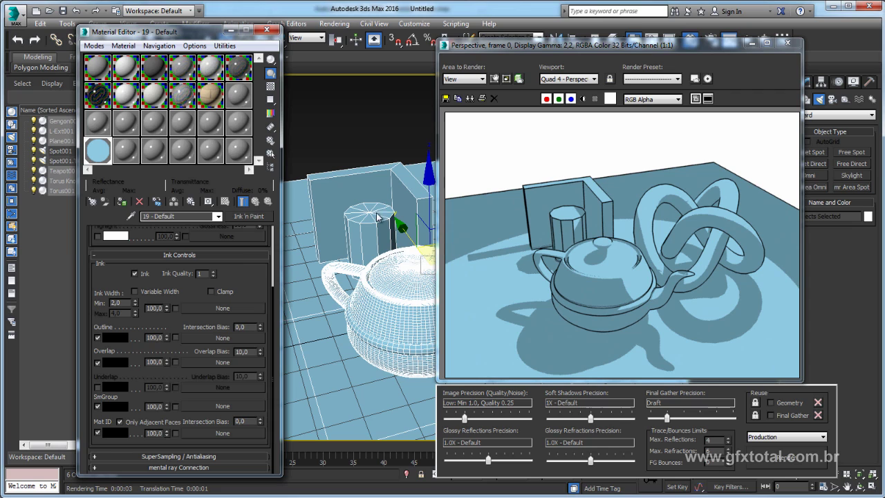
Colour the Outline ink red and the Overlap ink yellow-orange, re-rendering after each.
click(114, 337)
click(322, 79)
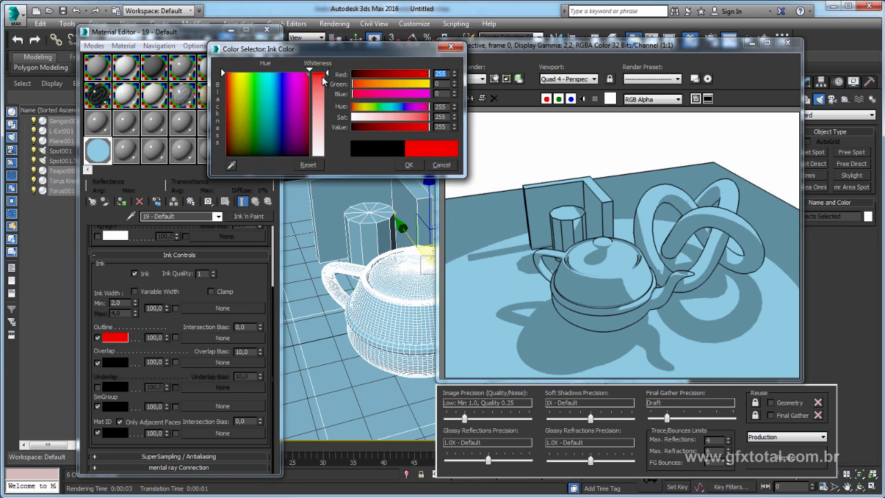
click(406, 165)
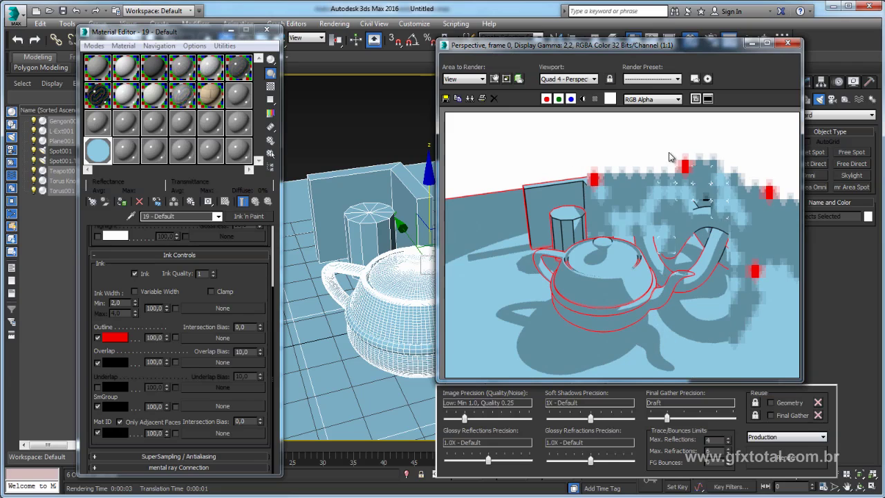
click(112, 361)
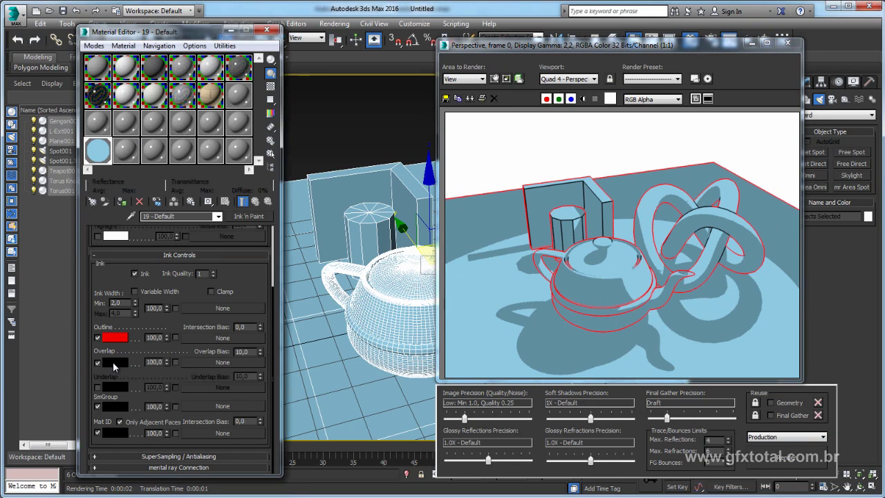
click(379, 84)
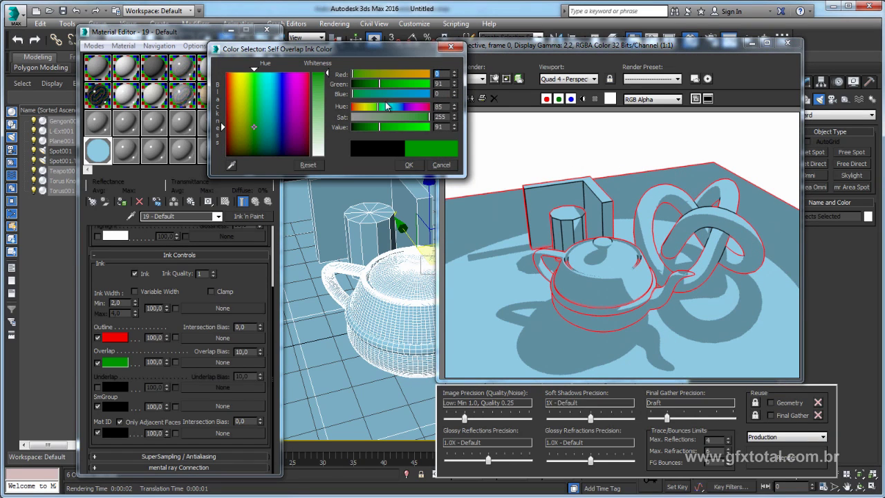
mouse_move(378, 106)
mouse_down()
mouse_move(359, 108)
mouse_move(422, 127)
mouse_up()
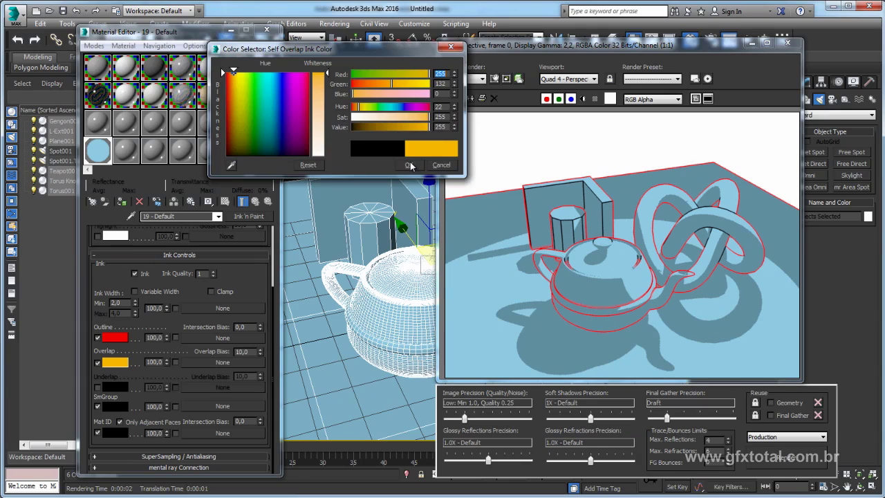
click(409, 165)
key(shift+q)
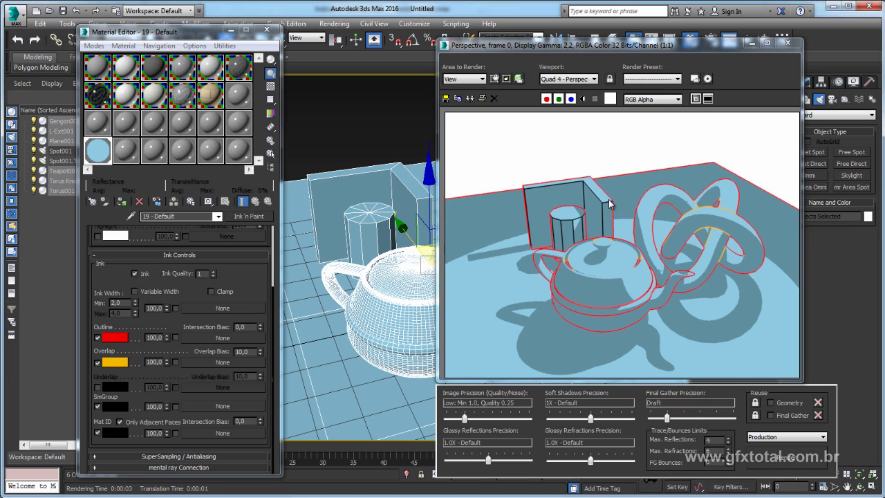
Make the Mat ID ink purple and the SmGroup ink blue, re-rendering after each.
click(116, 434)
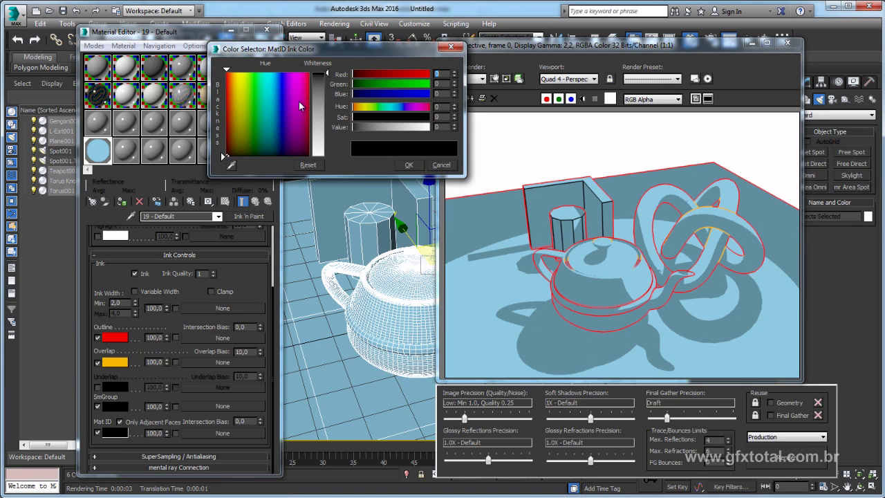
drag(300, 105, 291, 83)
click(408, 165)
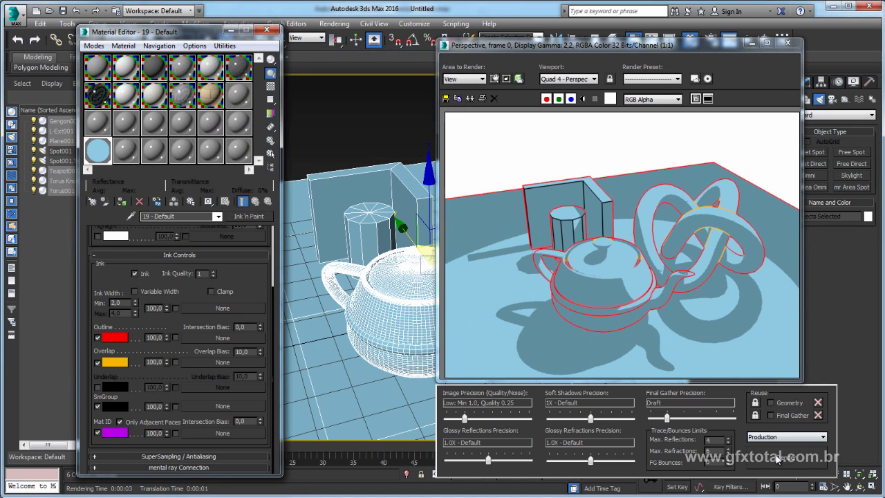
key(shift+q)
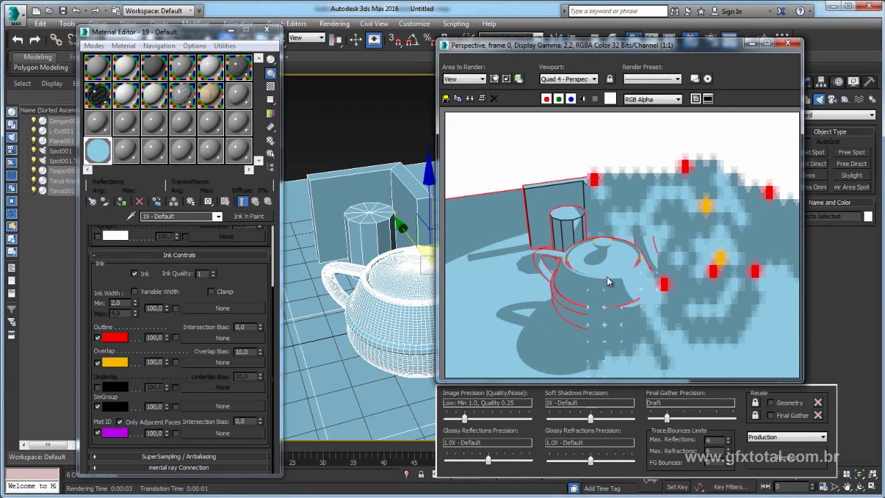
click(116, 405)
mouse_move(374, 121)
mouse_down()
mouse_move(368, 118)
mouse_move(408, 111)
mouse_move(414, 97)
mouse_up()
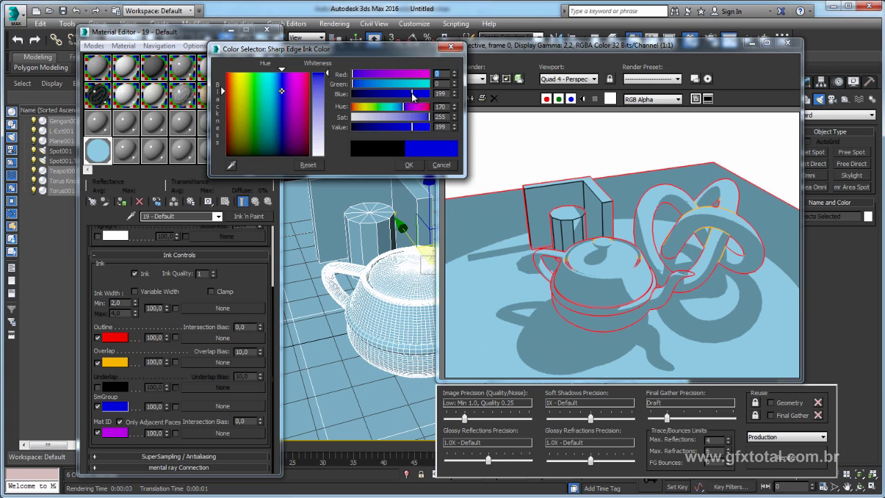
click(410, 165)
click(787, 458)
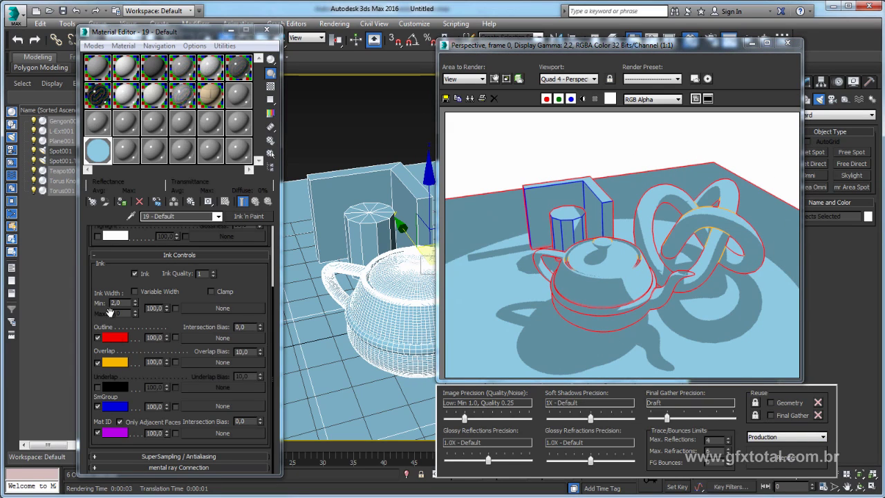
Enable Underlap ink in green and render the scene.
click(98, 387)
click(115, 386)
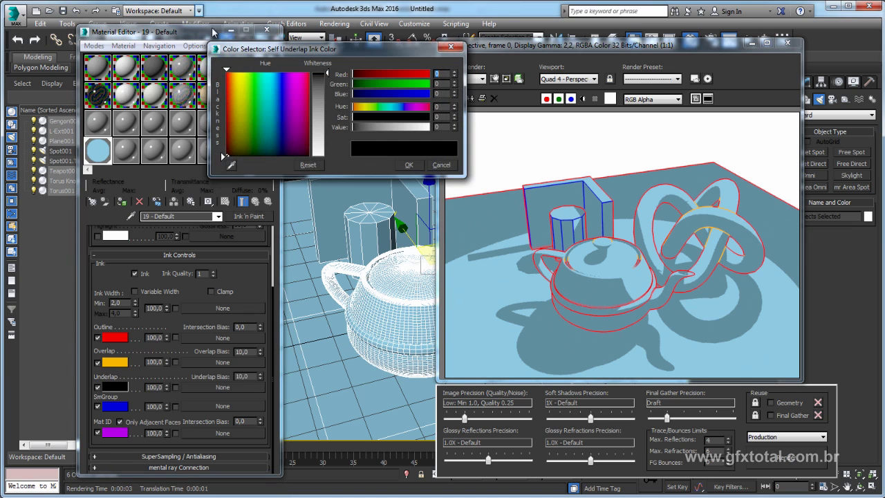
click(252, 91)
click(408, 165)
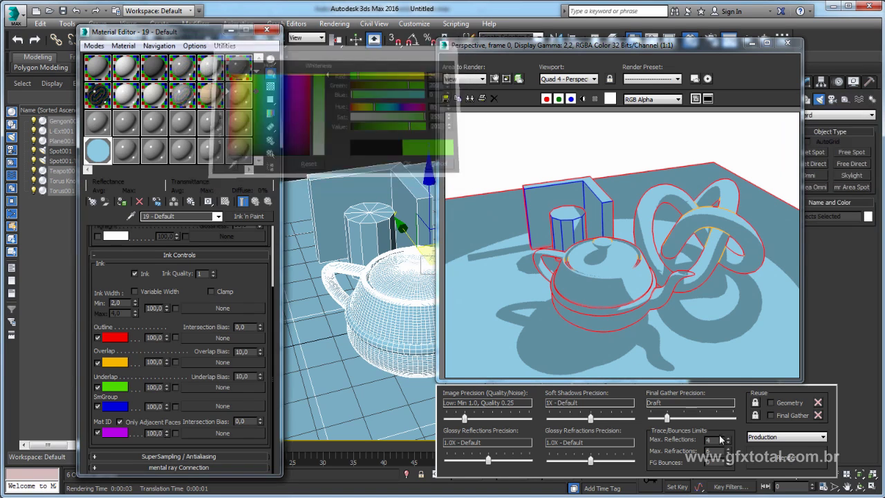
key(F9)
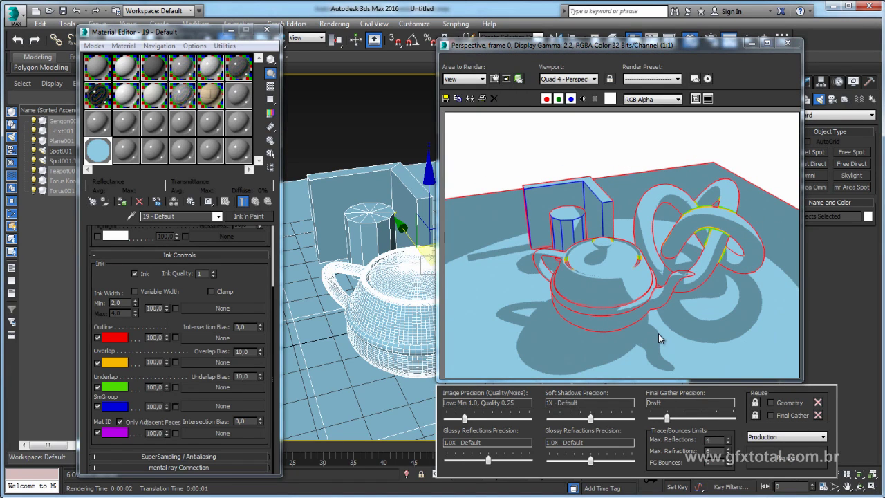
Return to the material's ink settings and close the Material Editor.
click(262, 284)
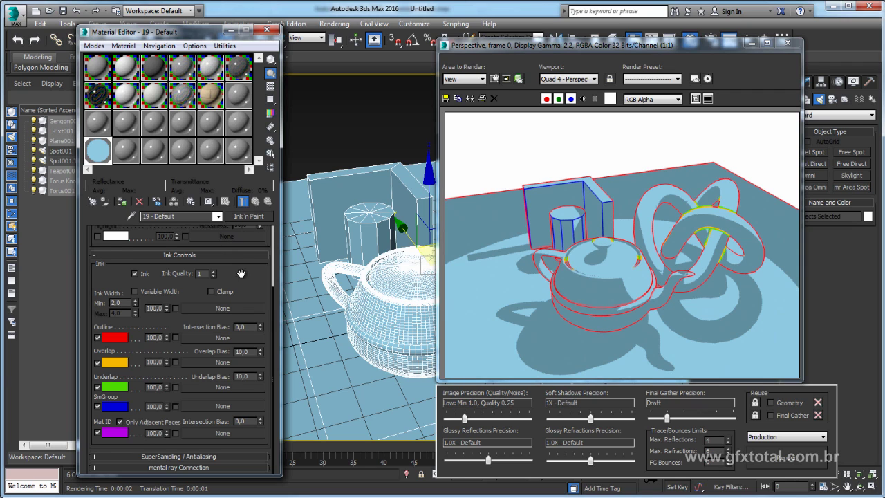
drag(241, 273, 248, 283)
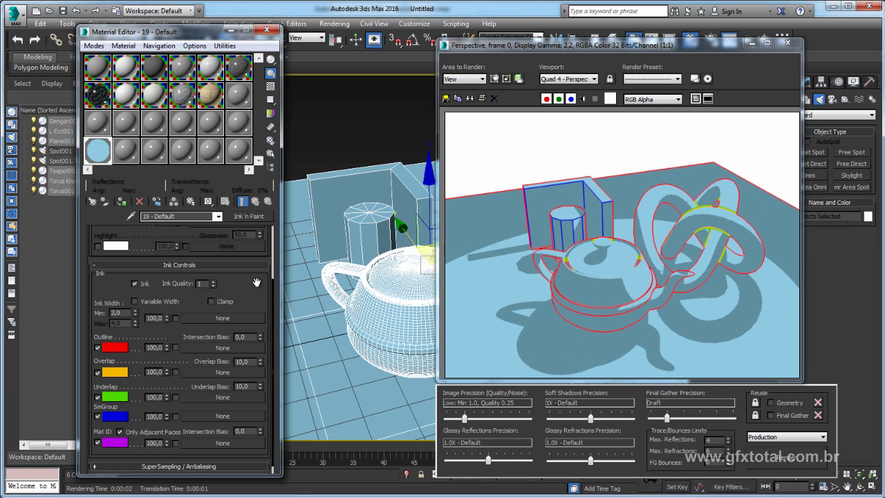
click(267, 30)
Reframe the Perspective view on Bender, make a quick render, then select Bender's head.
click(787, 42)
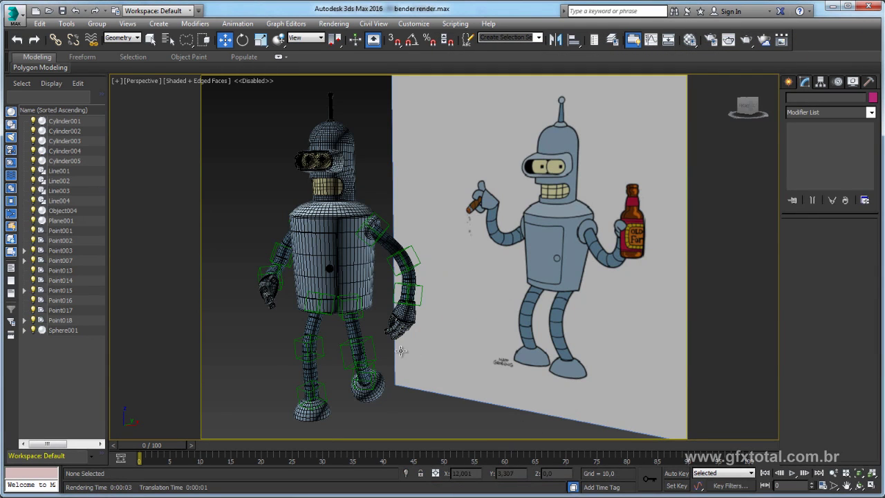
alt+middle_drag(499, 292, 514, 291)
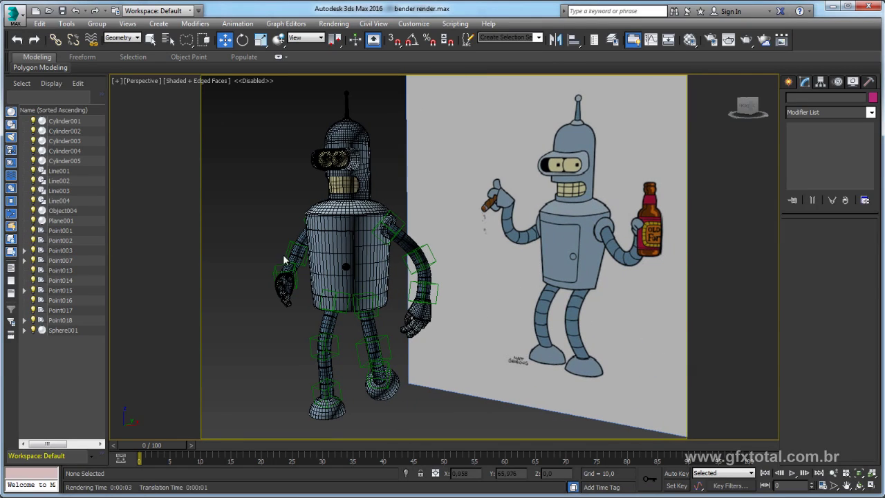
middle_drag(551, 224, 534, 232)
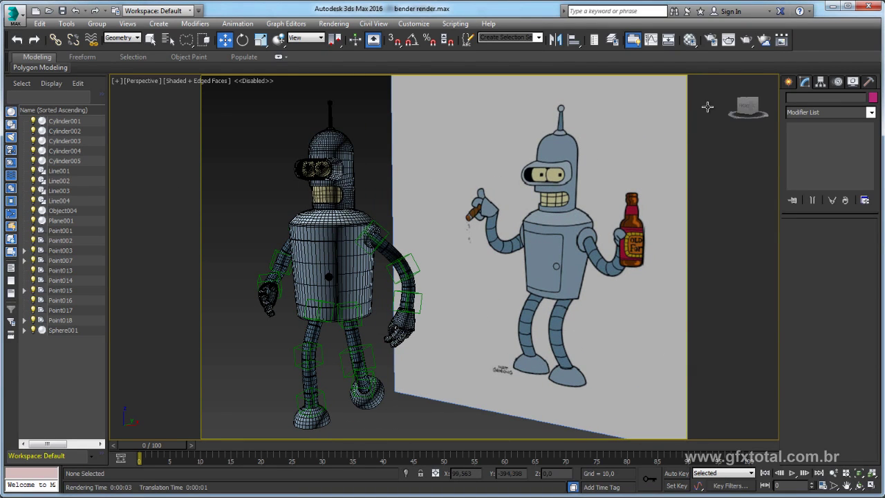
click(747, 40)
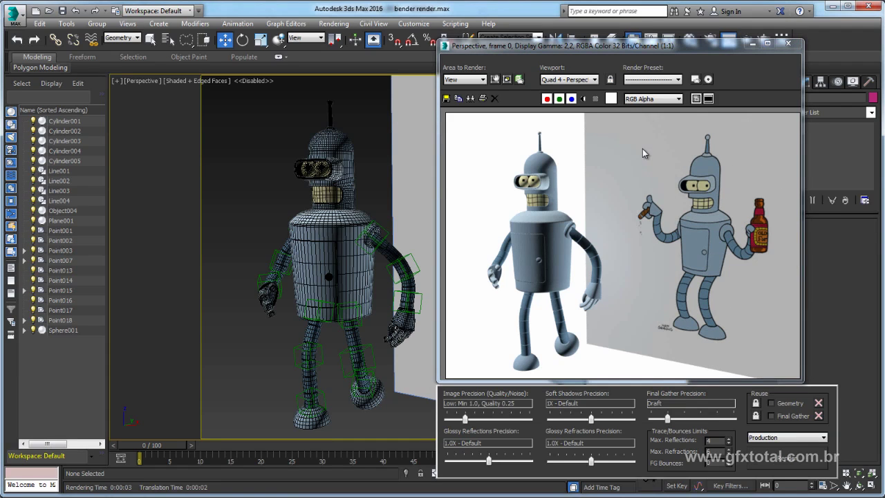
click(788, 43)
click(333, 142)
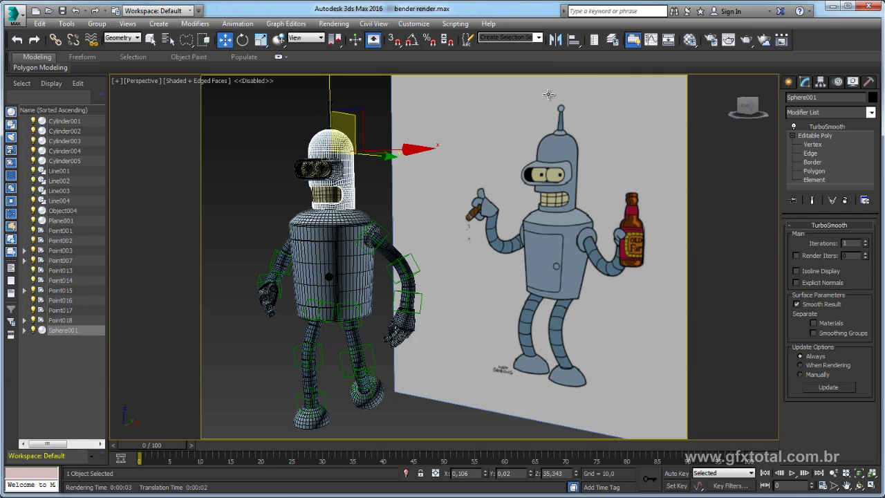
Open the head material's Map #27 bitmap and view the textura bender.jpg texture sheet.
click(691, 40)
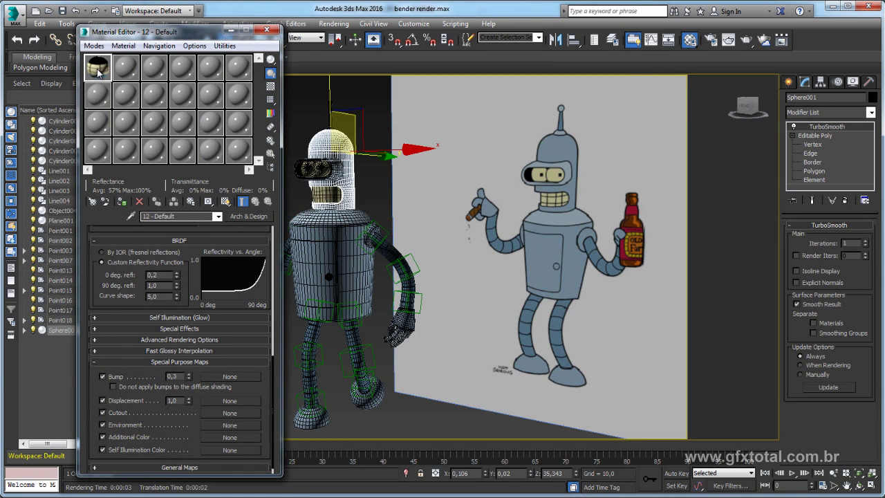
drag(191, 257, 212, 455)
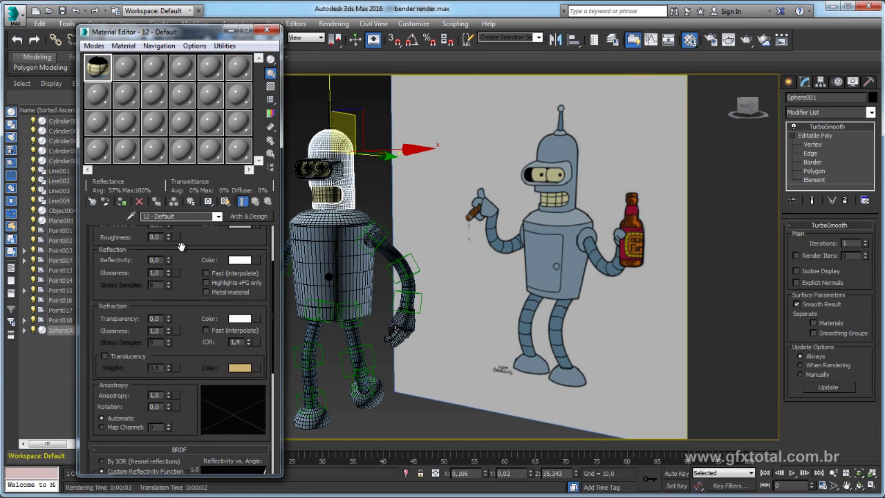
drag(181, 247, 212, 384)
click(256, 303)
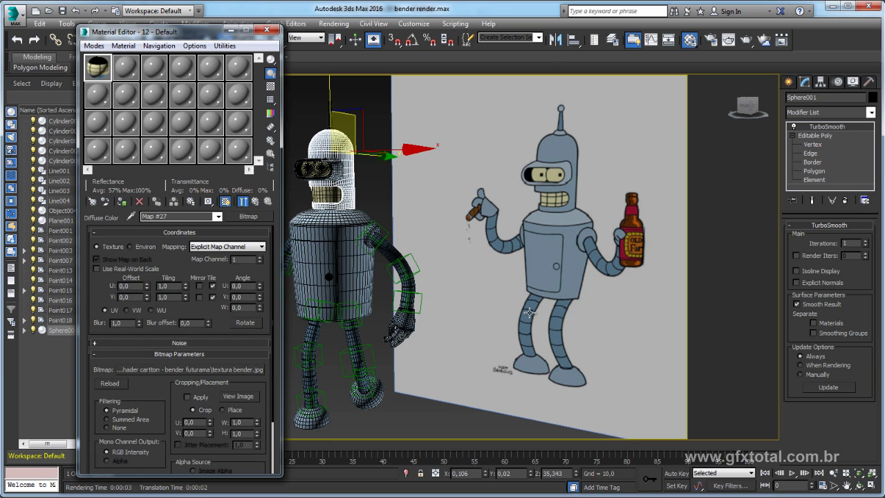
click(239, 397)
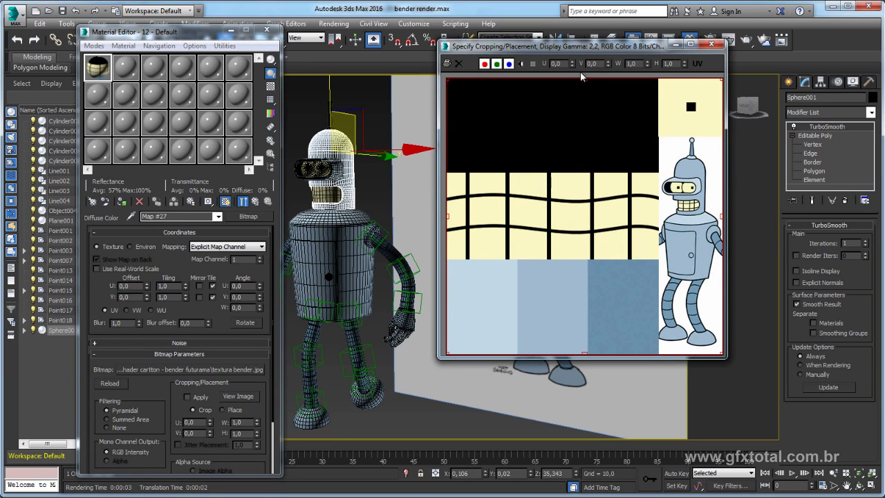
drag(584, 55, 524, 78)
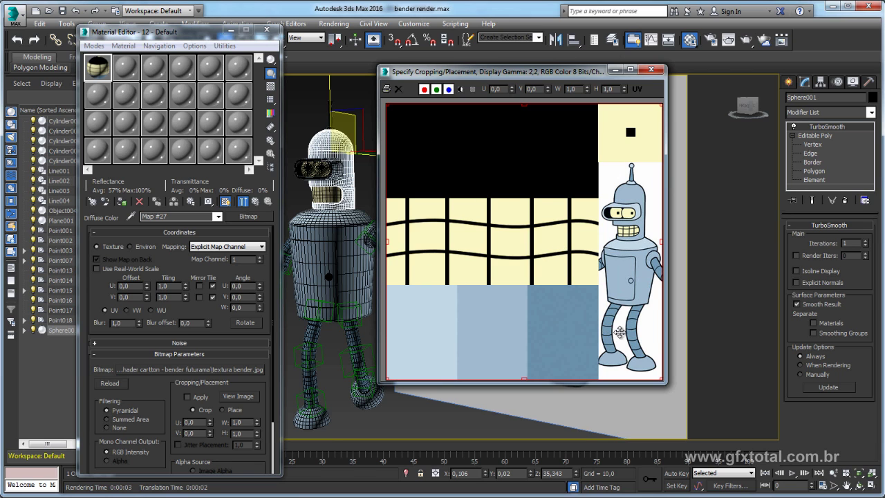
click(653, 71)
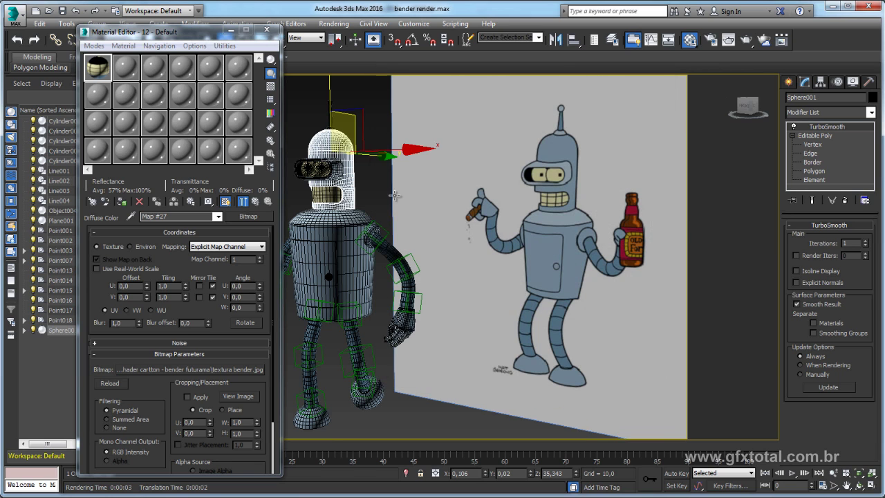
Hide the Plane001 reference drawing plane and recentre the view on Bender.
click(374, 192)
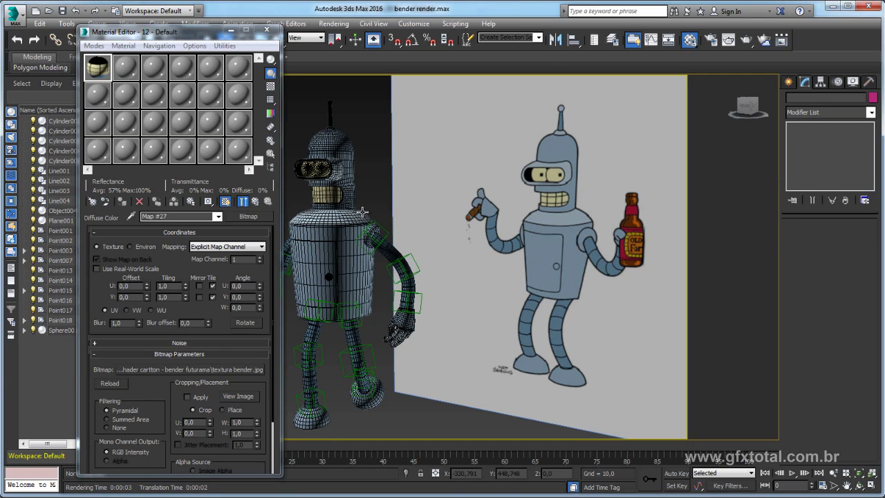
mouse_move(166, 35)
mouse_down()
mouse_move(210, 38)
mouse_move(100, 40)
mouse_up()
scroll(484, 242, up, 3)
click(563, 175)
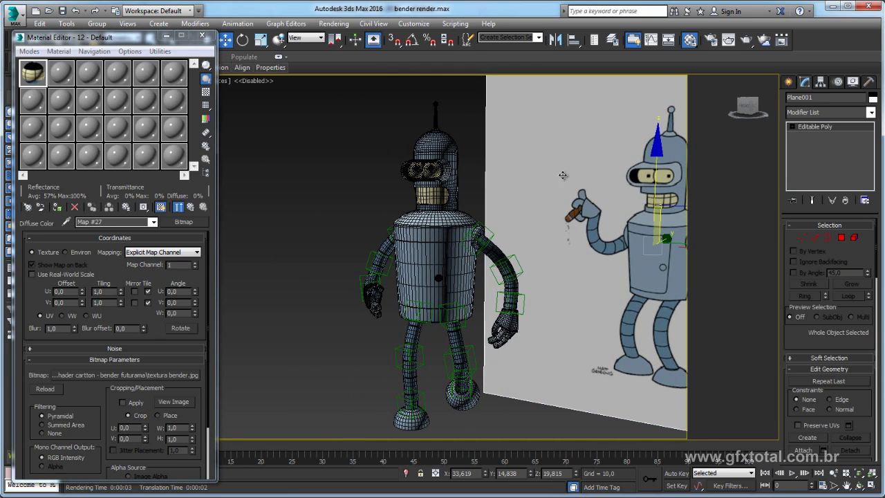
right_click(563, 175)
click(590, 142)
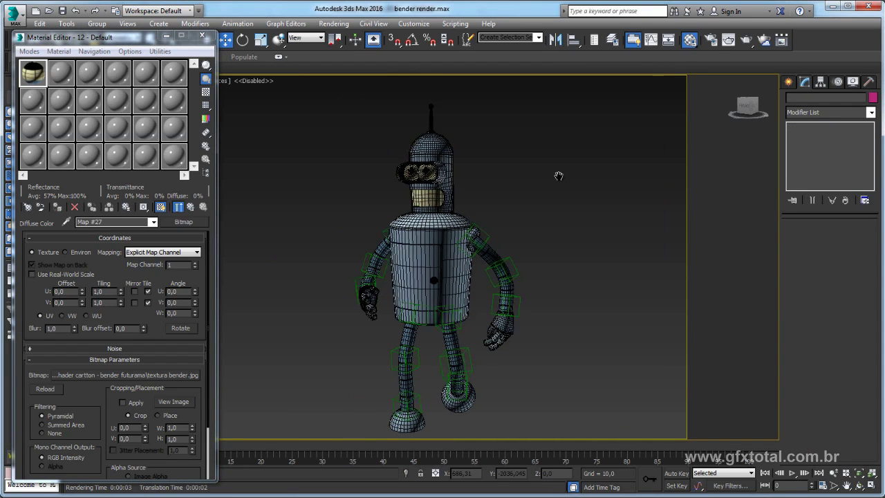
middle_drag(559, 177, 568, 174)
Set the Environment background colour to white, orbit Bender to face front, and render.
click(325, 25)
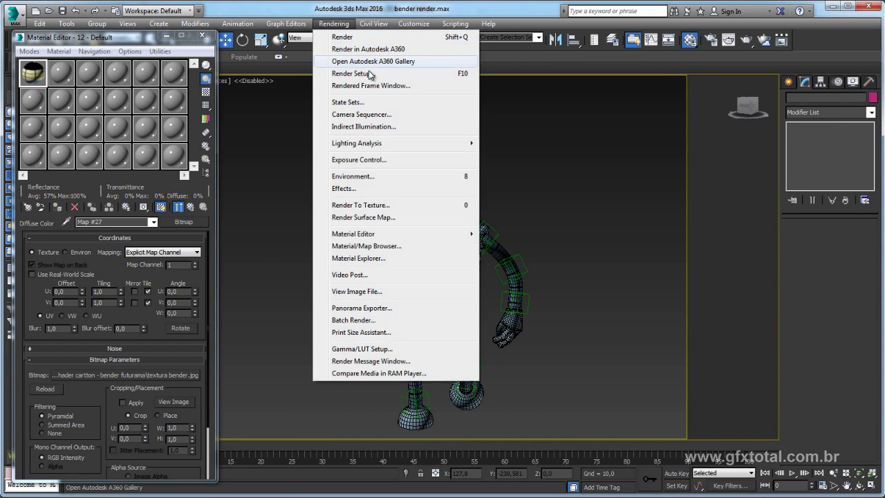
click(367, 176)
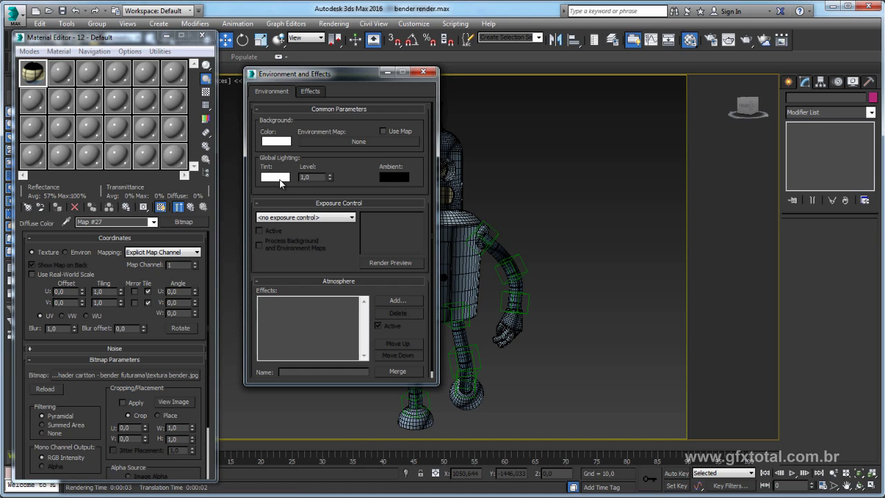
drag(281, 182, 277, 141)
click(336, 231)
click(424, 72)
alt+middle_drag(520, 169, 531, 199)
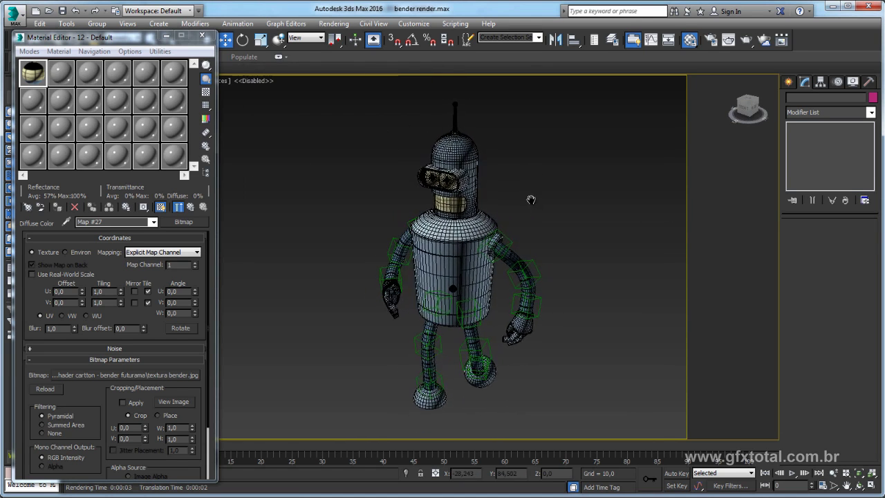
scroll(529, 202, up, 2)
click(748, 41)
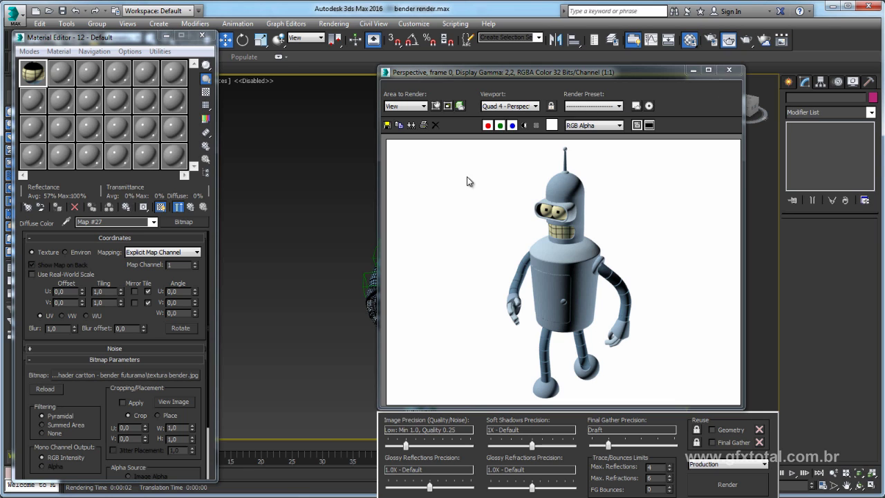
Create a new Ink 'n Paint material in an unused Material Editor slot.
click(58, 81)
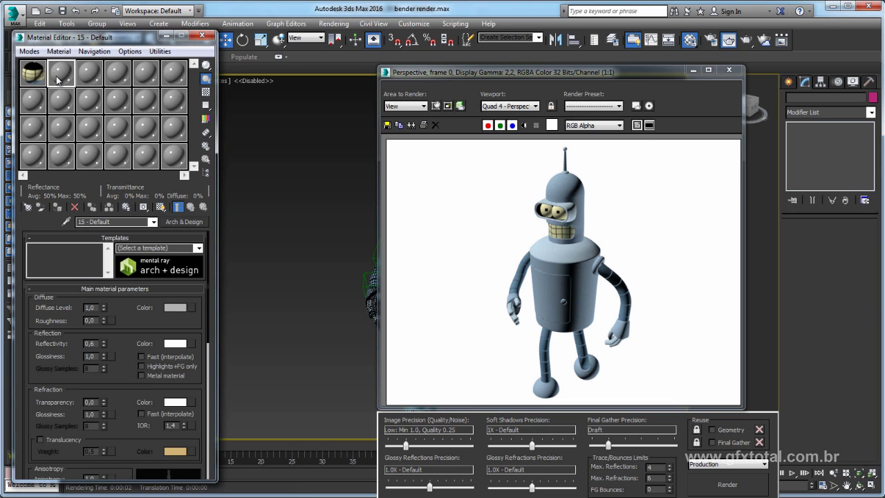
click(187, 222)
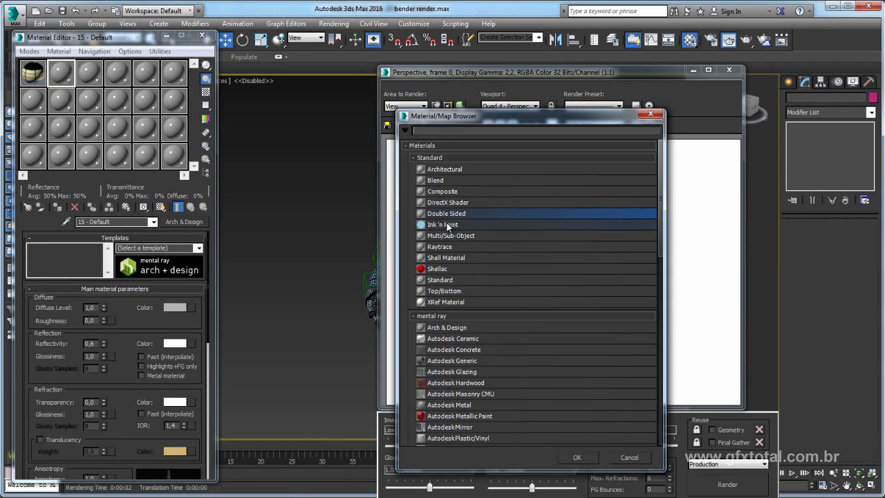
double_click(440, 225)
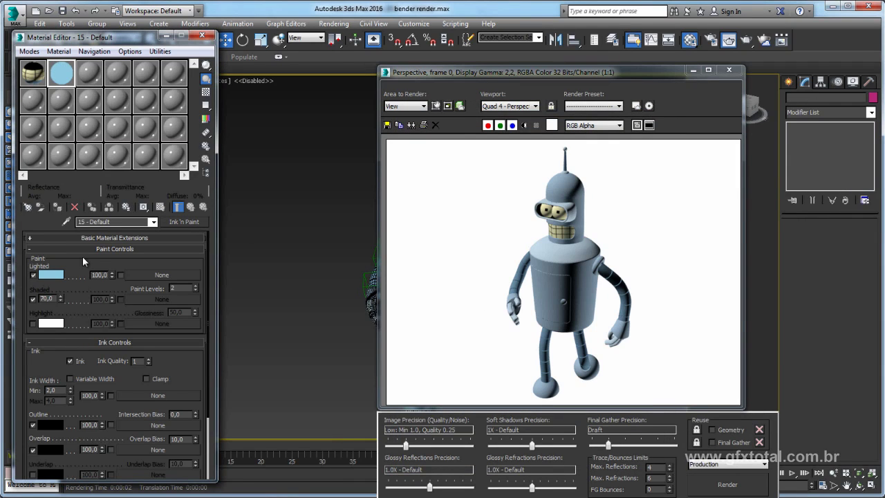
click(729, 69)
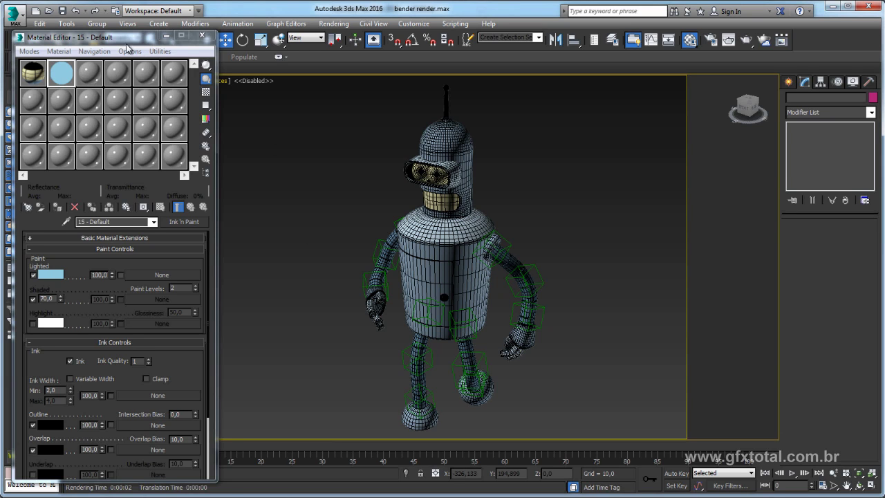
drag(124, 39, 130, 59)
Try lasso-selecting Bender's parts with the All selection filter, picking the Point002 helper.
drag(288, 186, 432, 81)
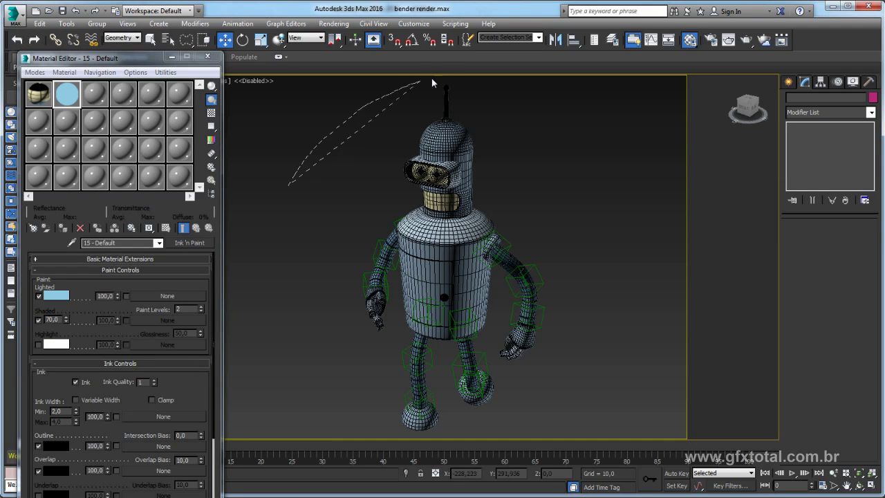
drag(551, 172, 523, 454)
drag(340, 329, 340, 287)
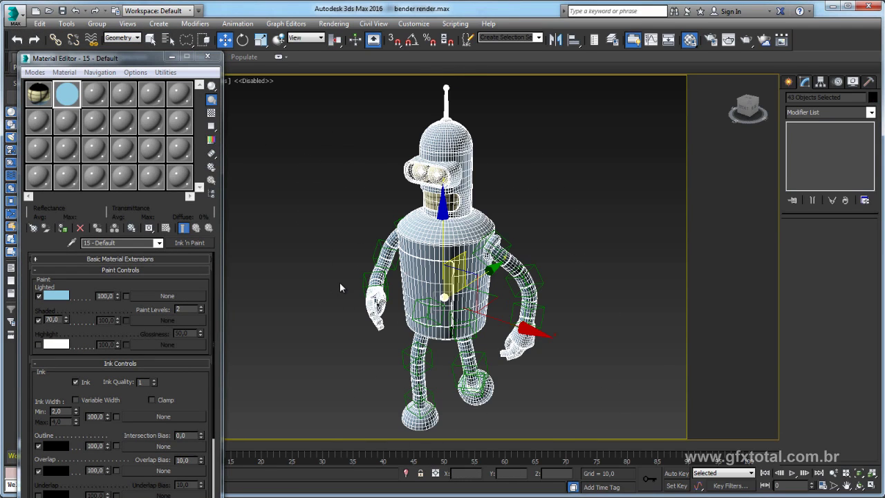
click(345, 280)
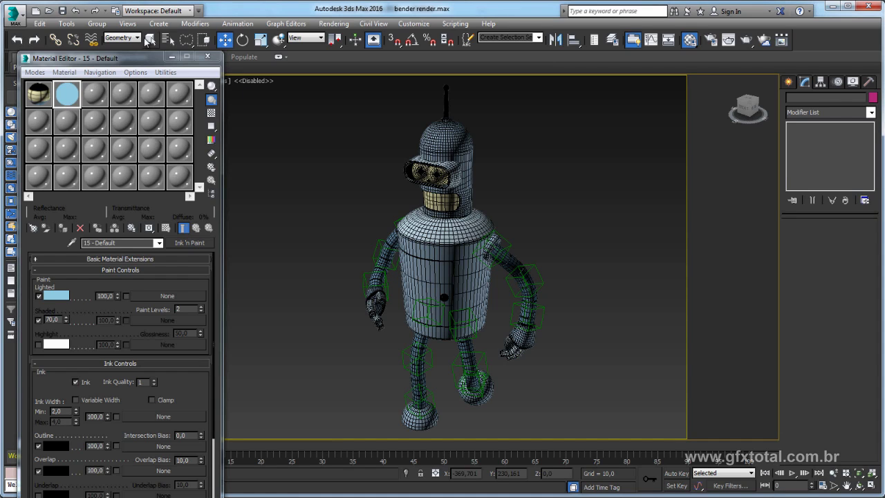
click(131, 38)
click(121, 45)
click(535, 267)
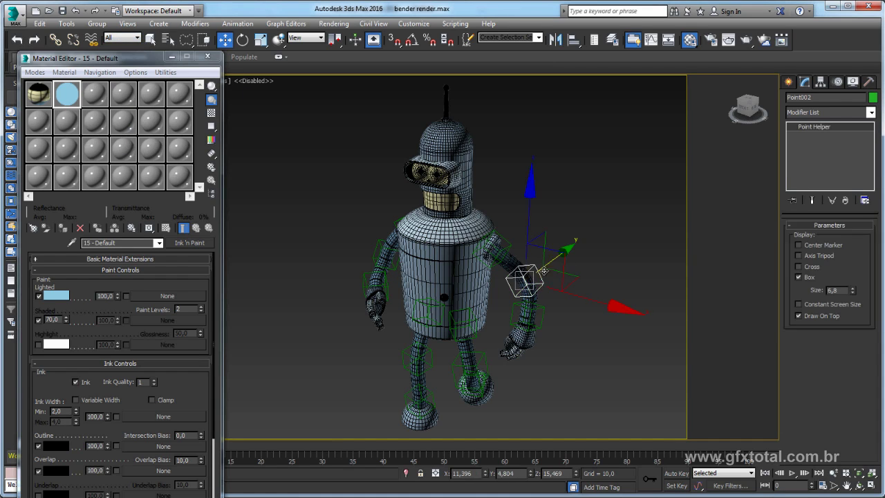
drag(572, 270, 567, 278)
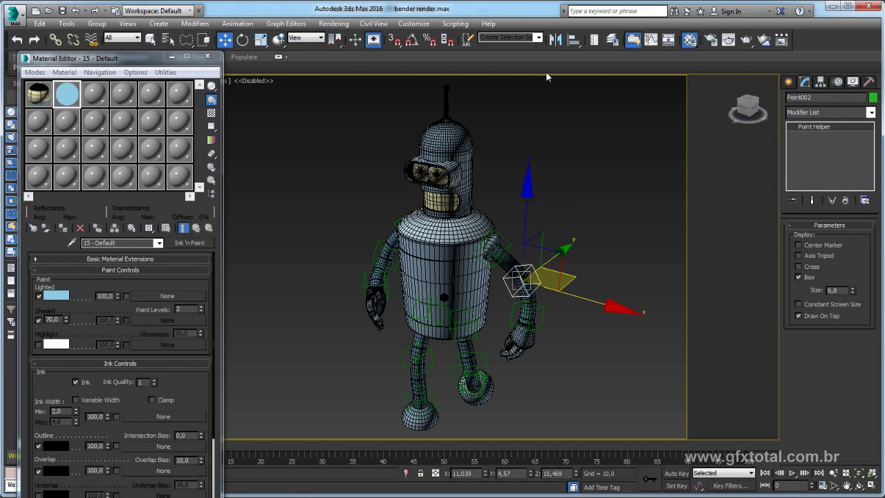
Filter selection to Geometry, select all 43 objects, and assign the blue Ink 'n Paint material.
click(120, 40)
click(122, 56)
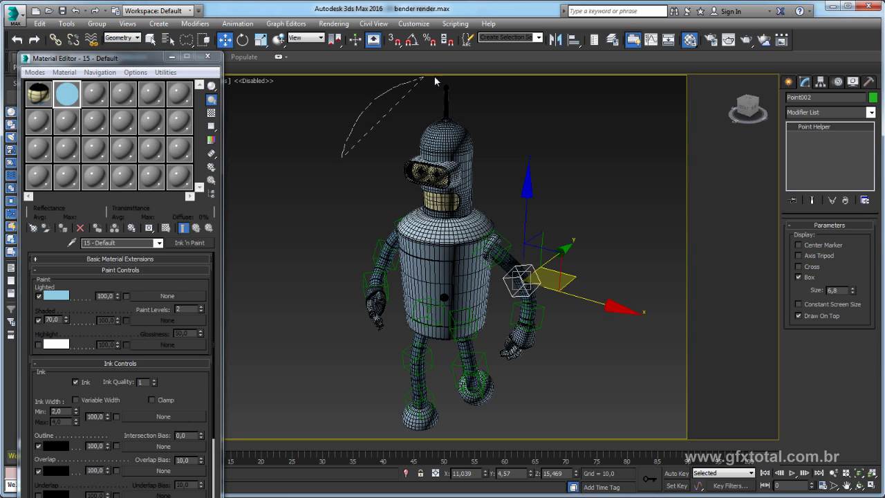
key(ctrl+a)
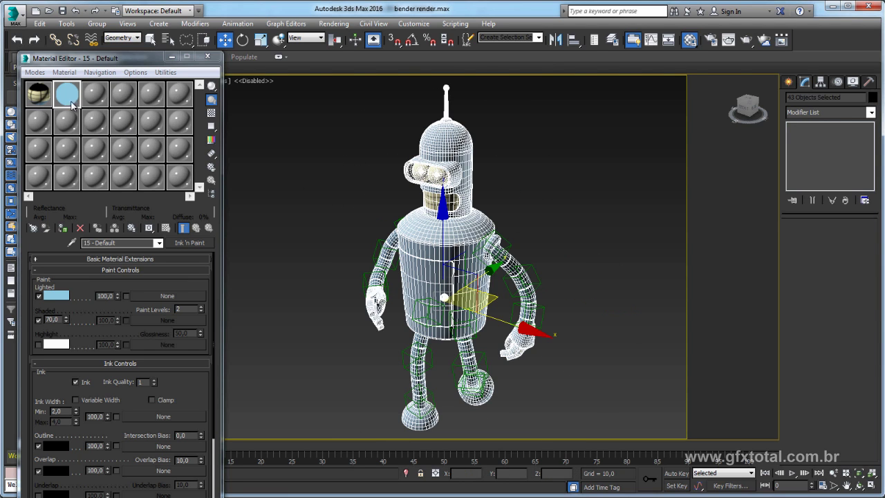
click(62, 228)
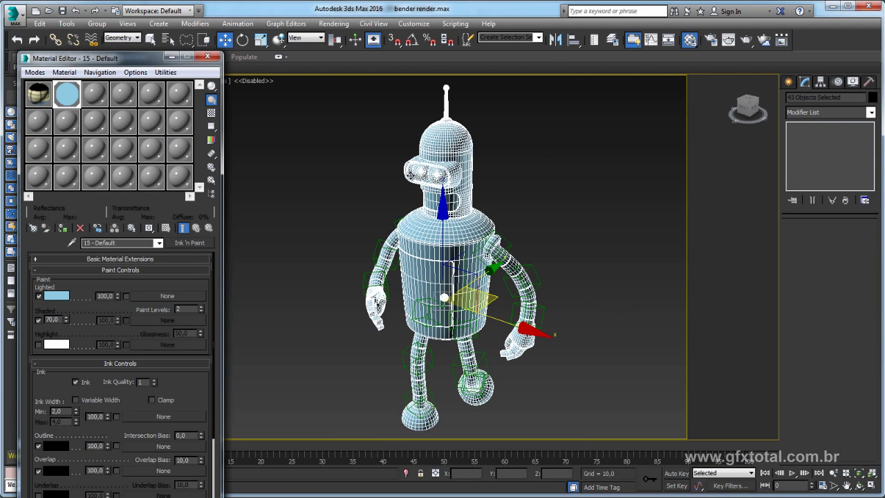
Render Bender, then zoom and orbit in for a close-up render of his arm.
click(747, 42)
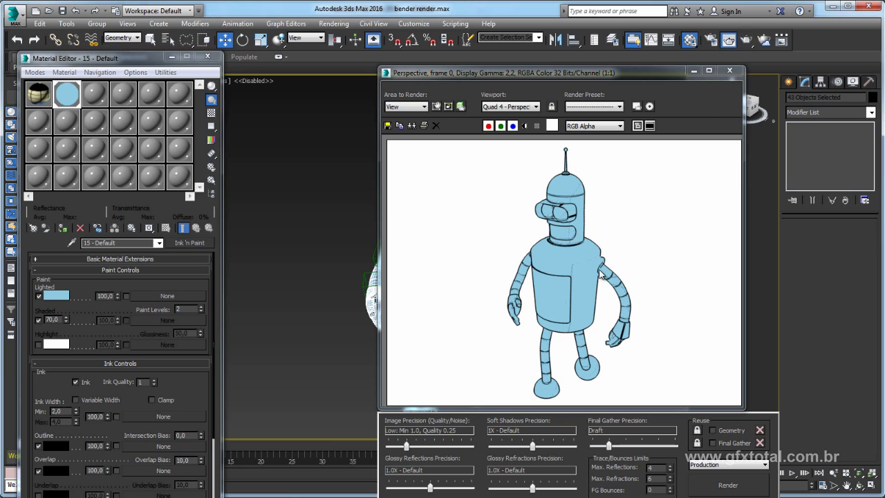
click(730, 70)
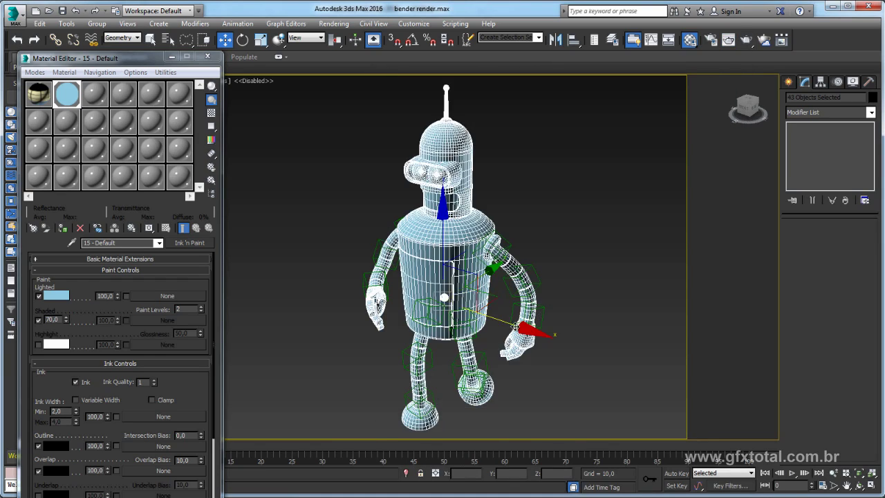
scroll(484, 156, up, 5)
scroll(484, 156, up, 2)
alt+middle_drag(484, 156, 540, 179)
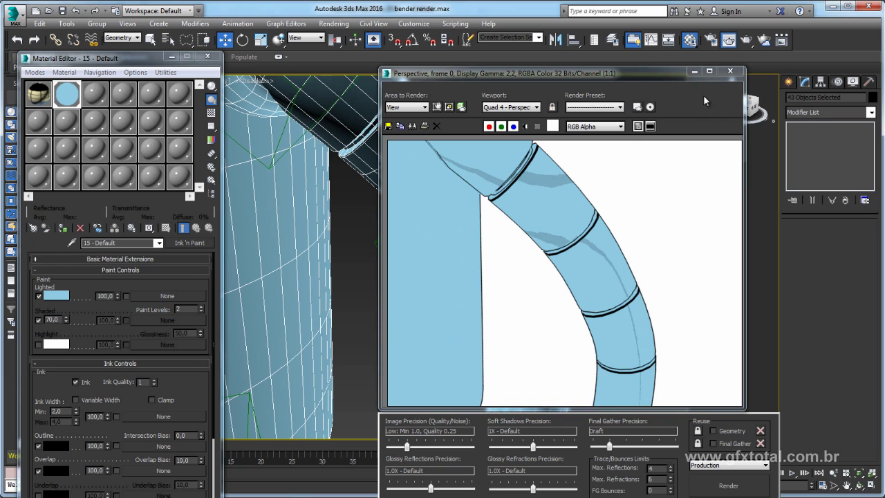
click(730, 69)
Reset the Shaded amount to 0 and render the torso close-up.
scroll(386, 227, down, 5)
scroll(497, 254, down, 2)
scroll(497, 255, down, 2)
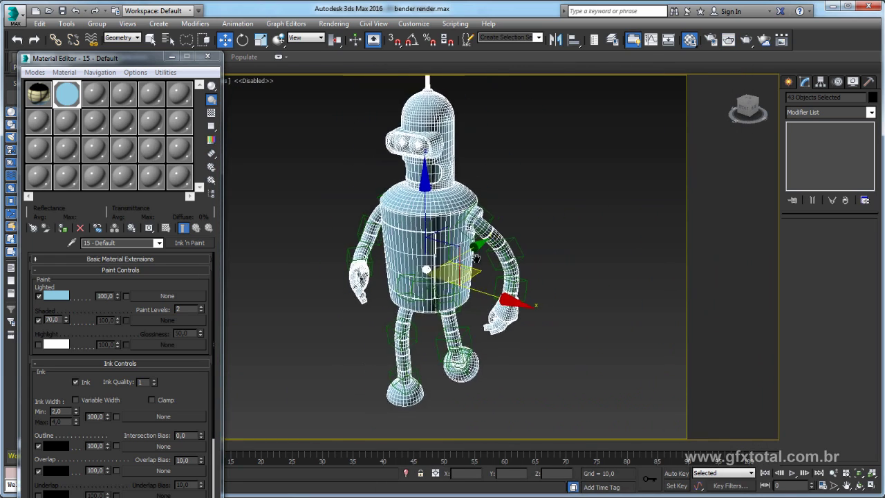
scroll(496, 255, up, 2)
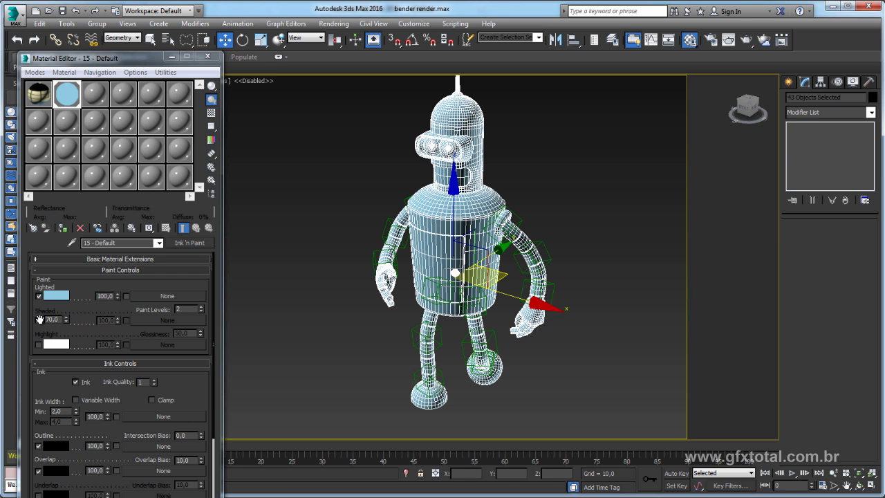
right_click(65, 318)
scroll(465, 303, up, 3)
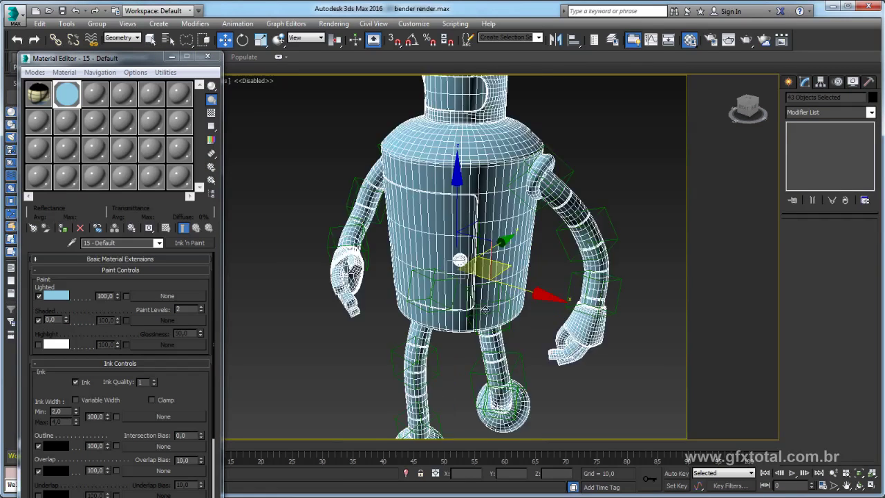
scroll(466, 303, up, 3)
click(728, 41)
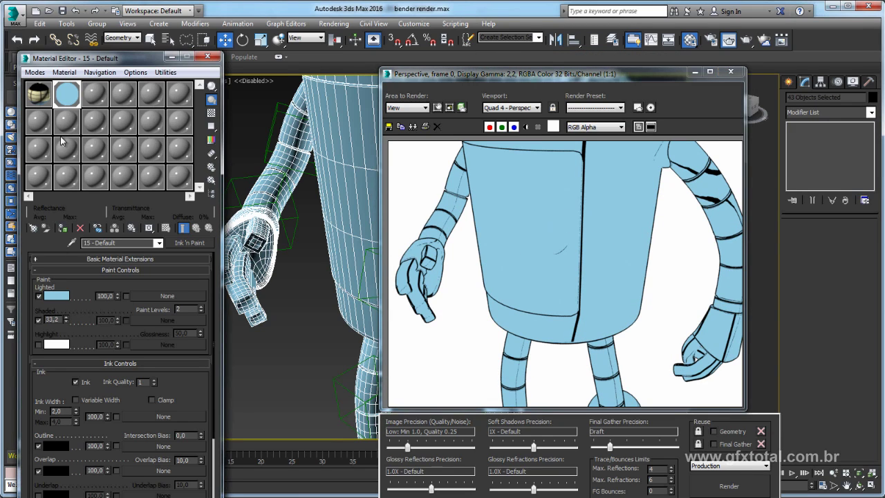
Set the Shaded amount to 100 and re-render for flat blue shading.
drag(66, 315, 60, 323)
double_click(50, 320)
text(100)
key(Return)
click(719, 487)
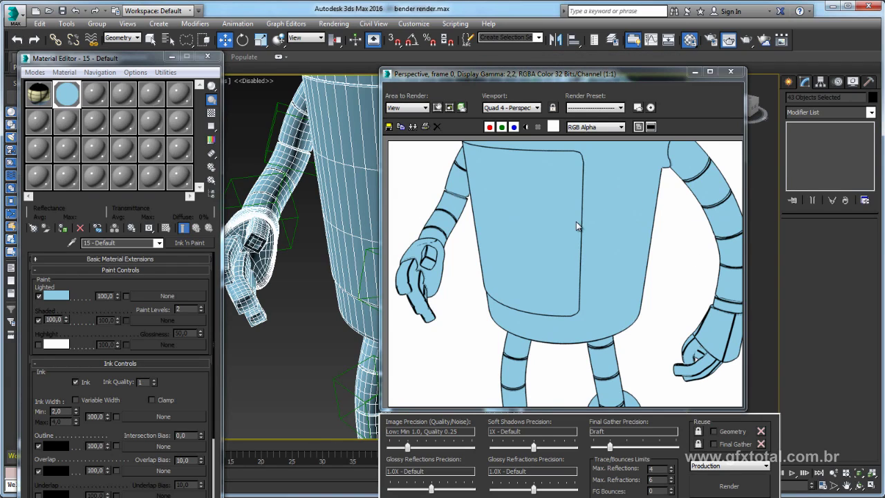
drag(189, 400, 195, 345)
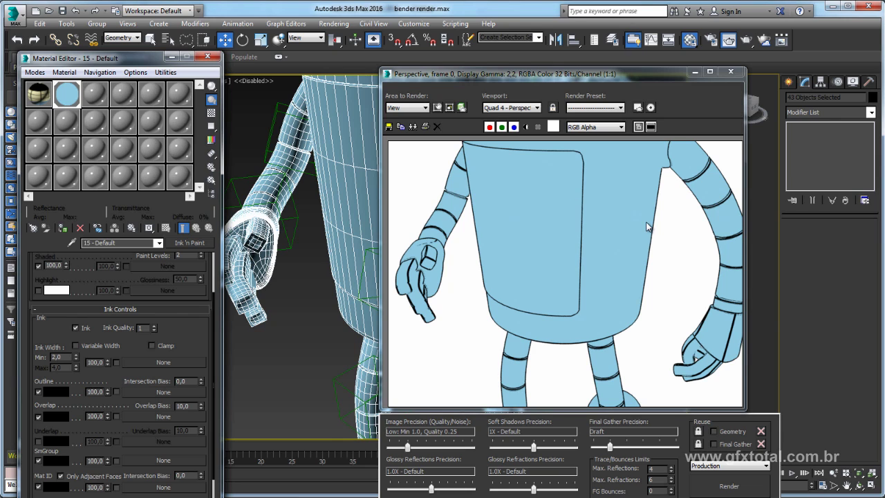
Uncheck Ink and render the close-up without black outlines.
click(87, 327)
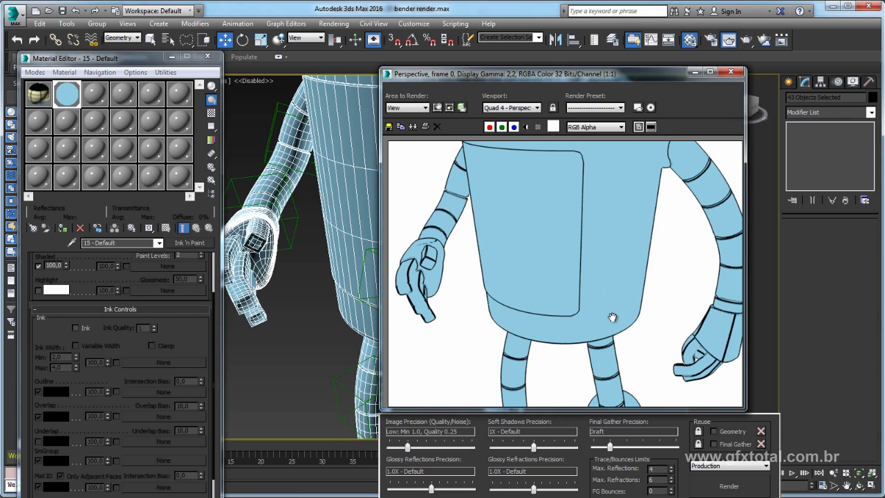
click(728, 487)
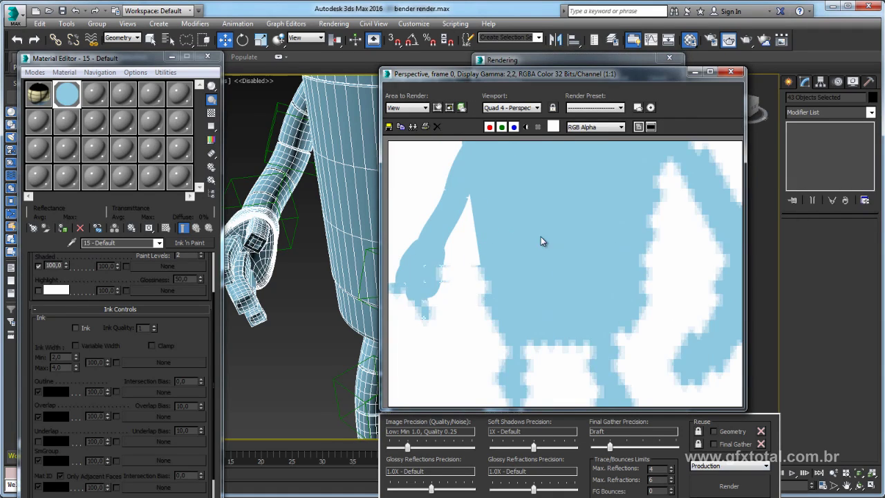
scroll(538, 249, down, 2)
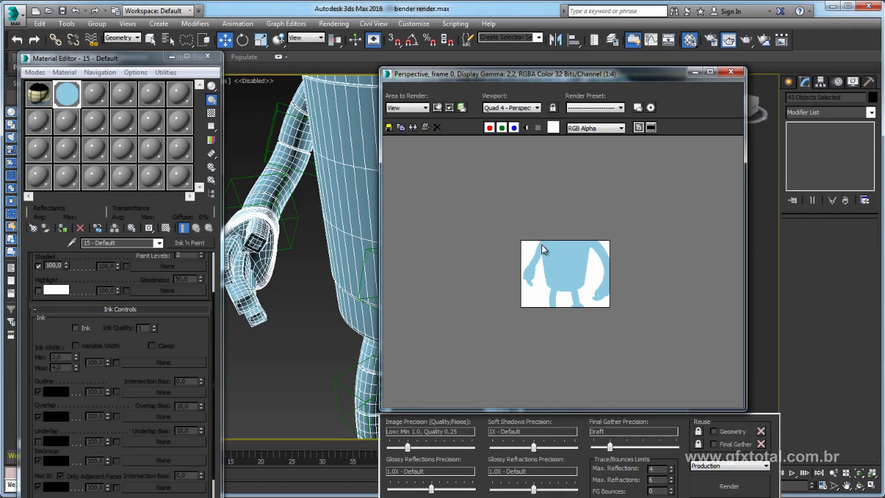
scroll(541, 244, up, 1)
click(730, 71)
Zoom out and render Bender's full figure as a plain light-blue silhouette.
scroll(475, 257, down, 3)
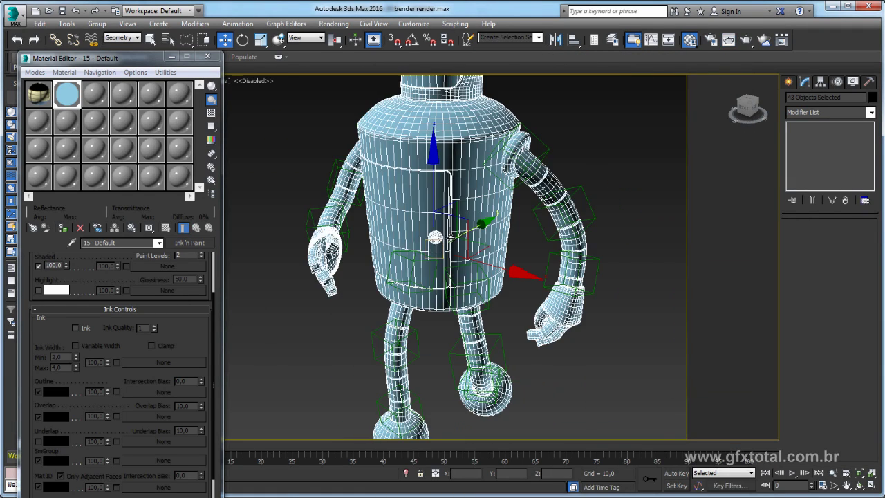
scroll(475, 257, down, 2)
scroll(475, 257, down, 2)
click(747, 40)
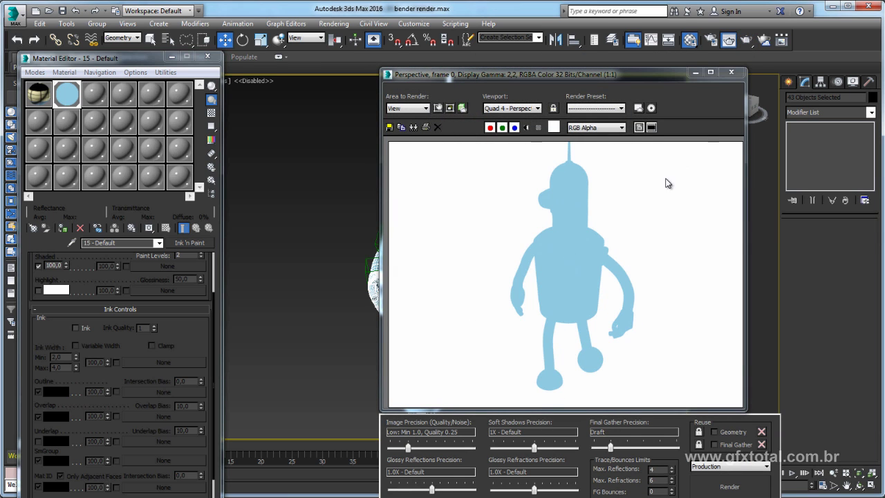
click(731, 72)
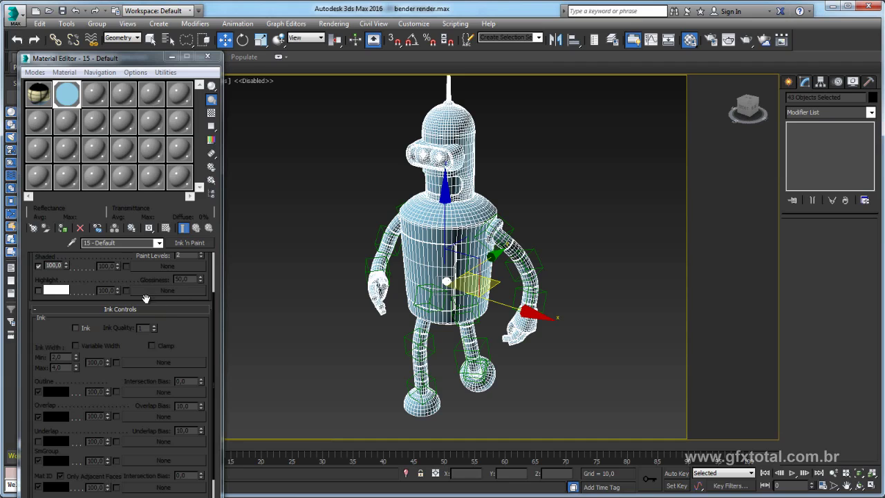
scroll(129, 278, up, 3)
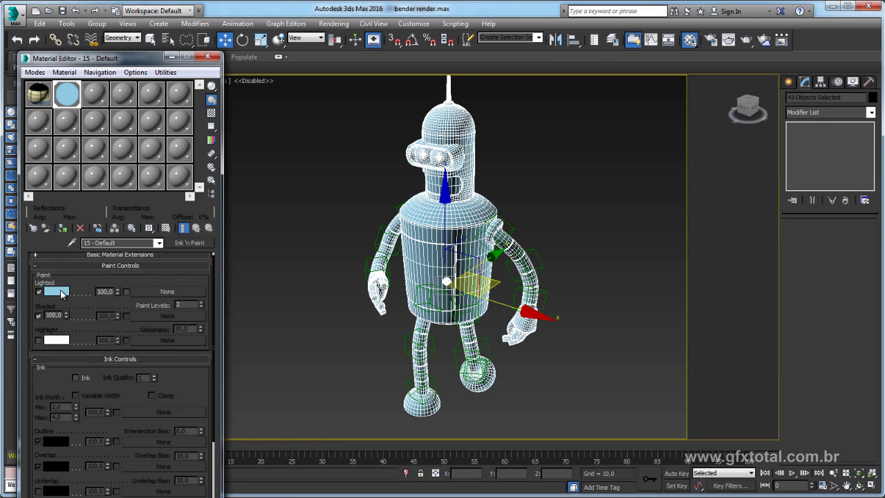
Load the textura bender image as a bitmap in the Ink 'n Paint Lighted paint slot.
click(164, 292)
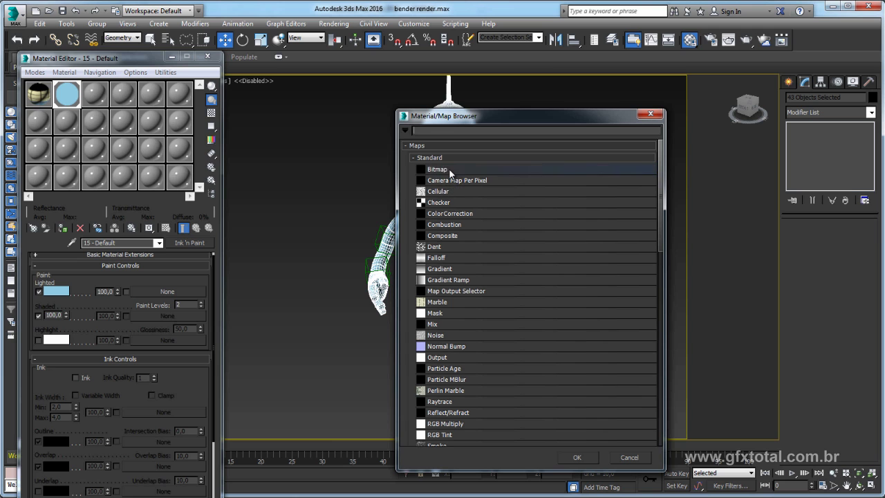
double_click(435, 171)
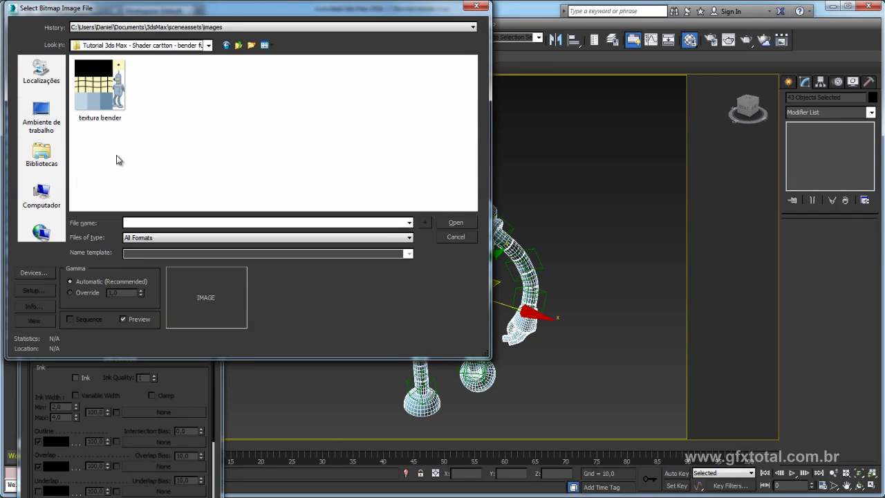
click(95, 94)
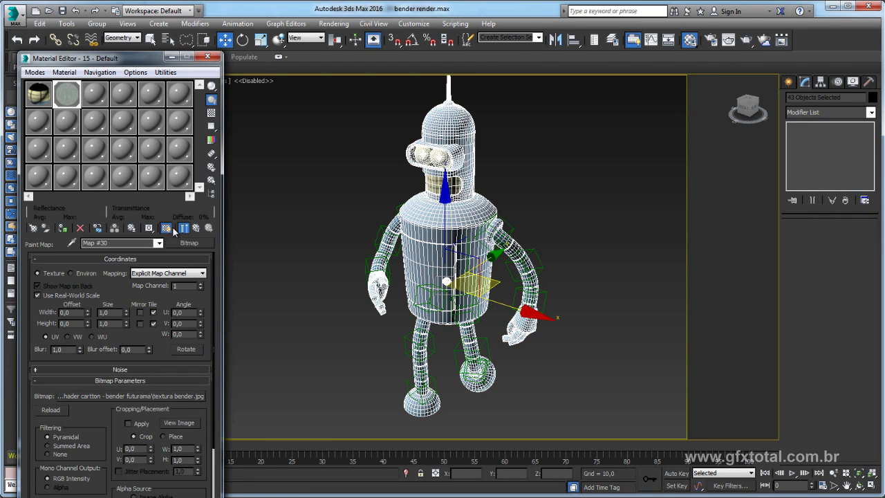
Render textured Bender, then return to the parent Ink 'n Paint material settings.
click(729, 41)
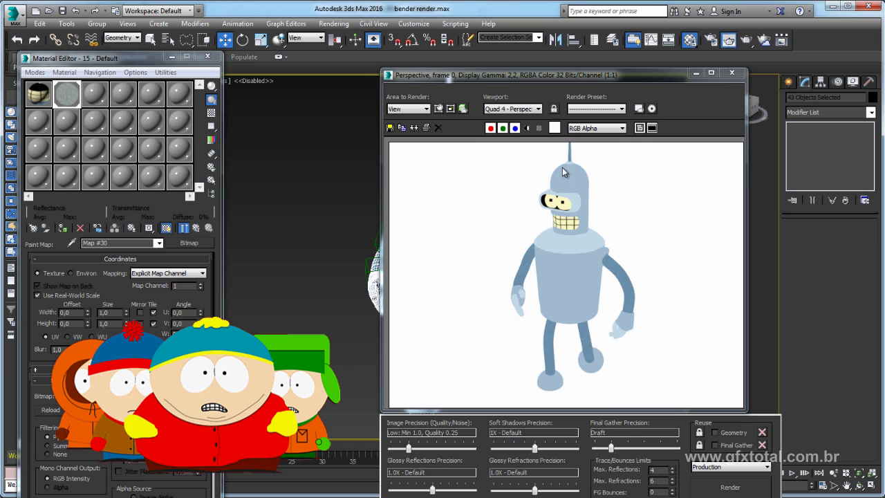
click(197, 228)
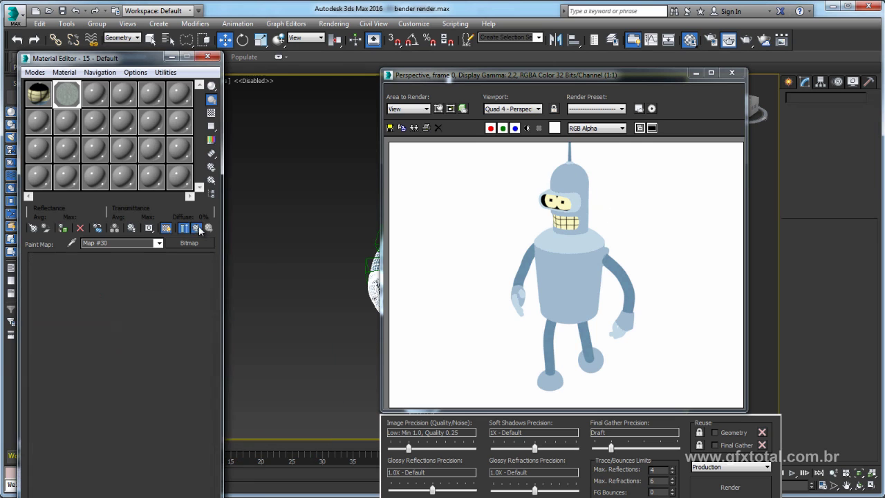
scroll(201, 399, down, 2)
scroll(200, 398, down, 3)
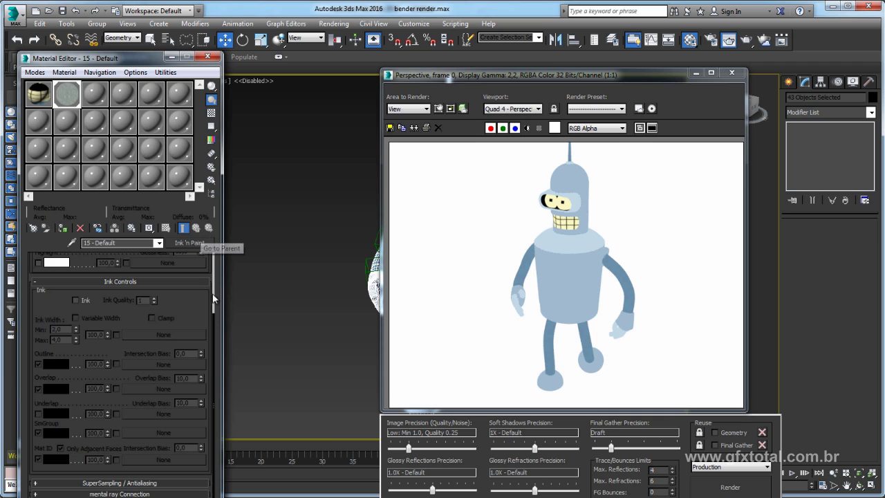
drag(578, 77, 513, 72)
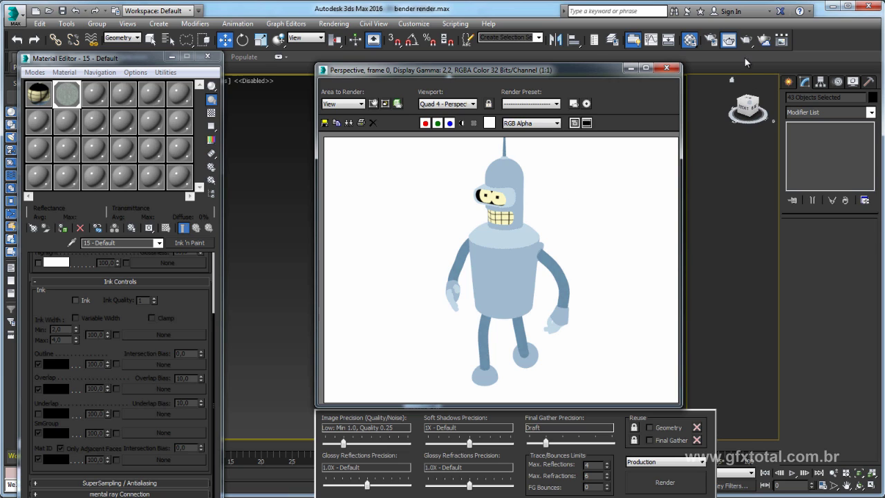
Enable Contours under the mental ray Camera Effects and re-render Bender.
click(713, 40)
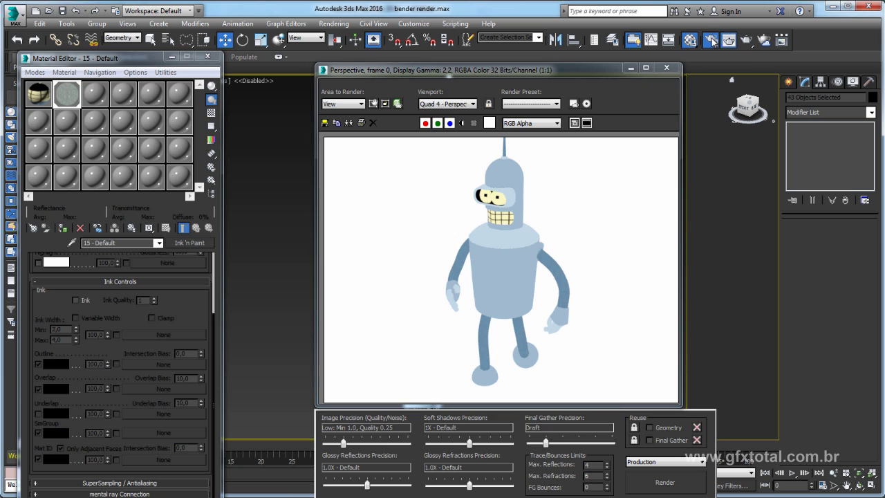
mouse_move(547, 95)
mouse_down()
mouse_move(607, 90)
mouse_move(631, 67)
mouse_move(611, 65)
mouse_up()
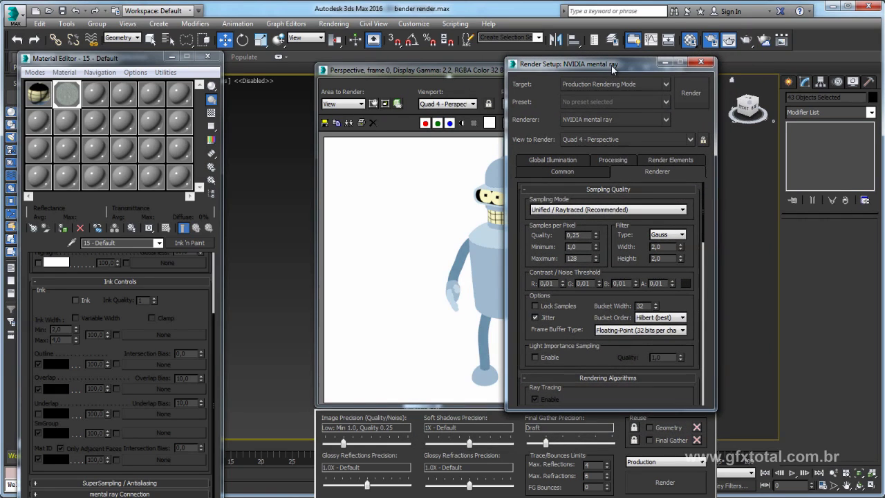
click(601, 173)
click(651, 173)
drag(696, 352, 692, 228)
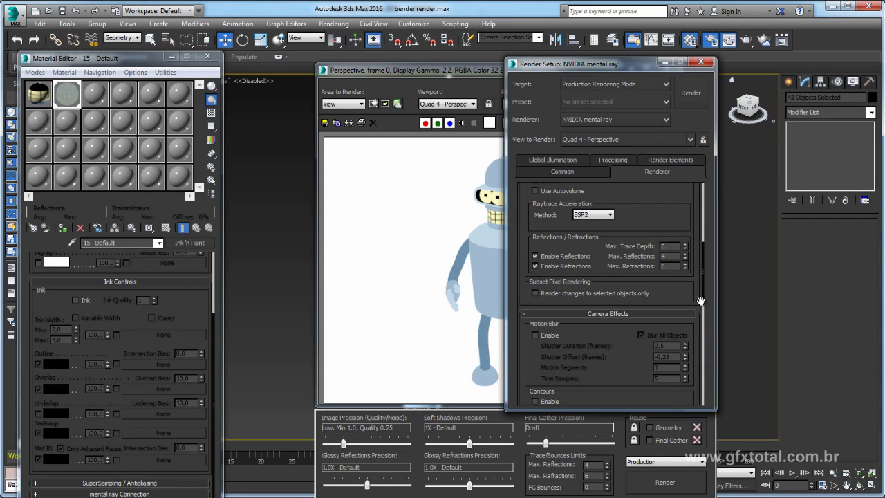
scroll(617, 276, down, 3)
scroll(609, 231, down, 1)
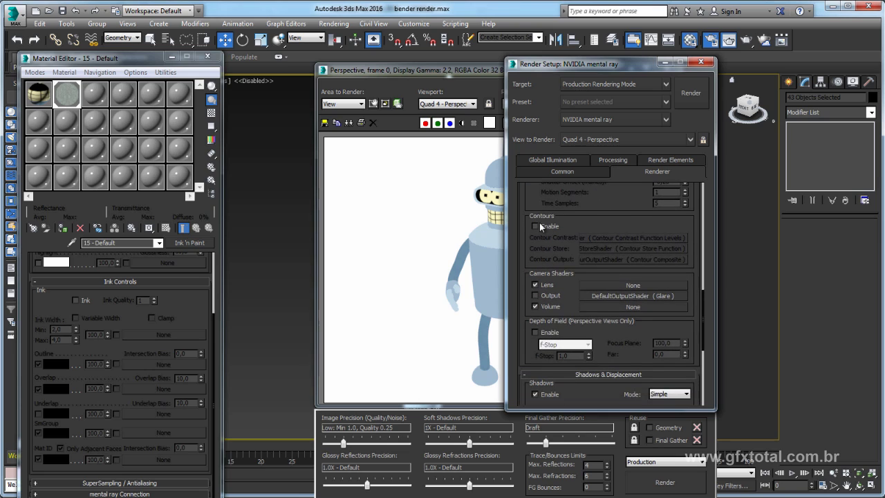
click(541, 225)
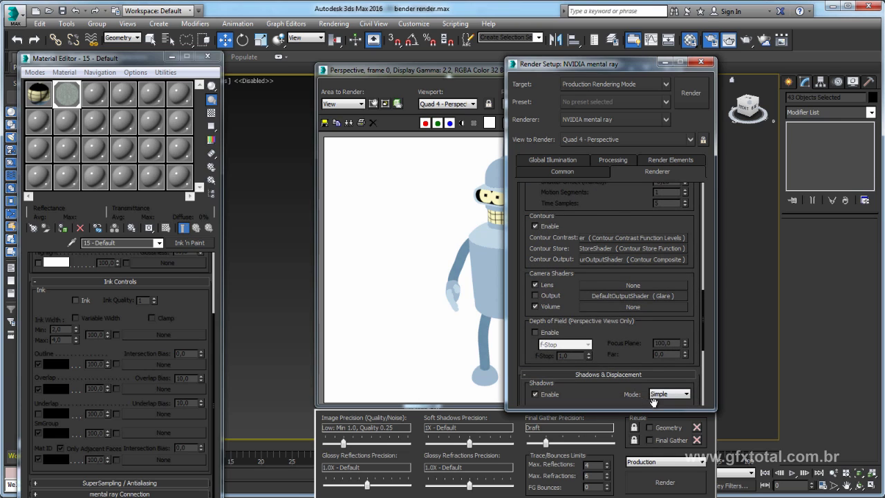
click(686, 97)
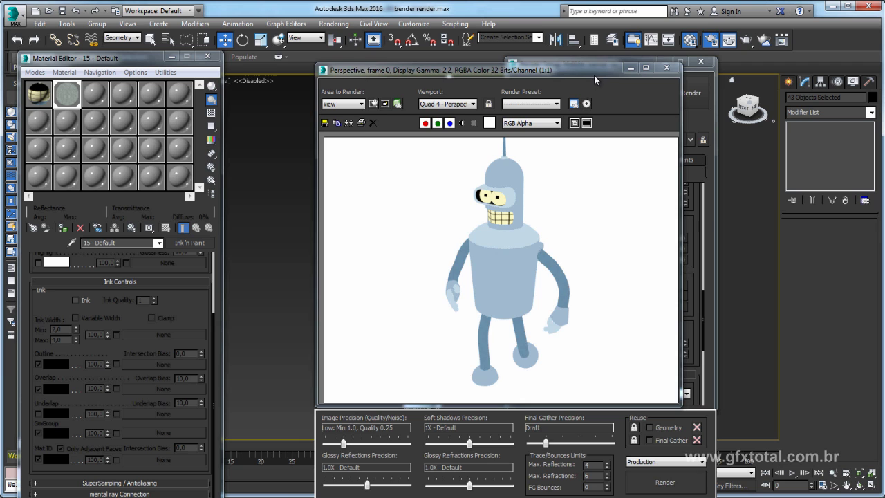
Switch the mental ray Sampling Mode to Classic / Raytraced.
drag(594, 74, 510, 69)
drag(642, 64, 726, 77)
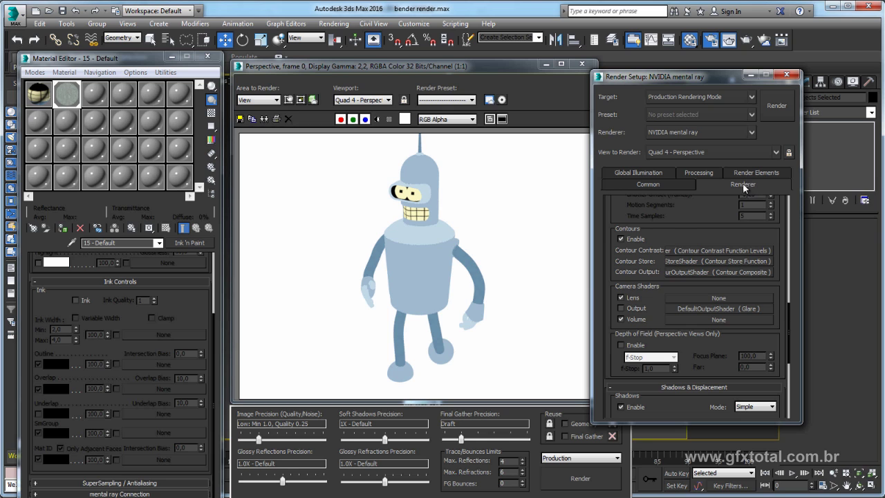
scroll(780, 220, up, 5)
scroll(780, 220, up, 5)
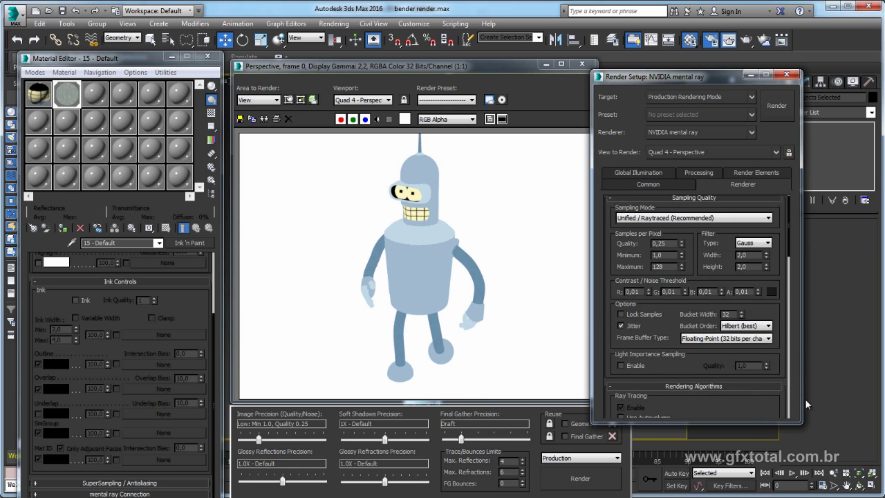
scroll(785, 206, up, 1)
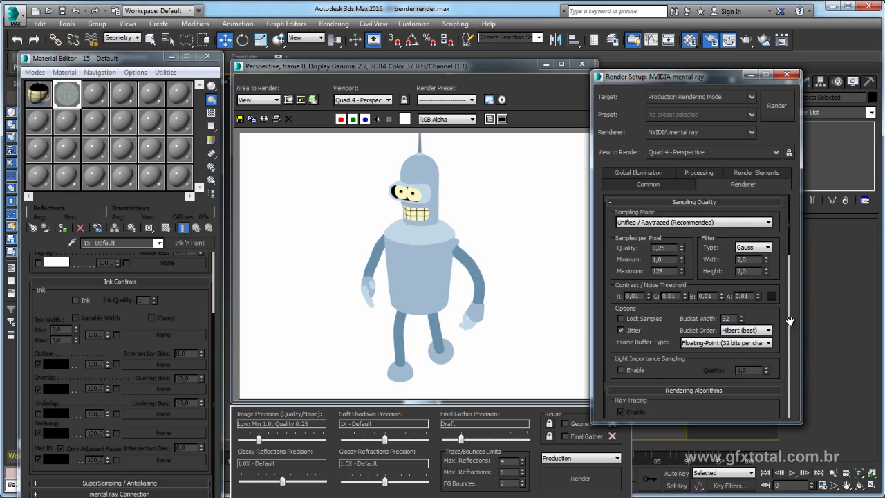
click(633, 223)
click(640, 223)
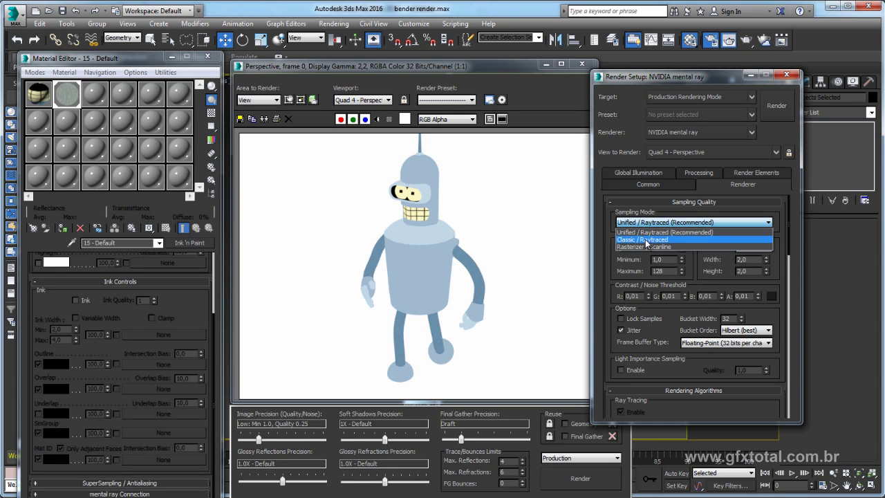
click(644, 240)
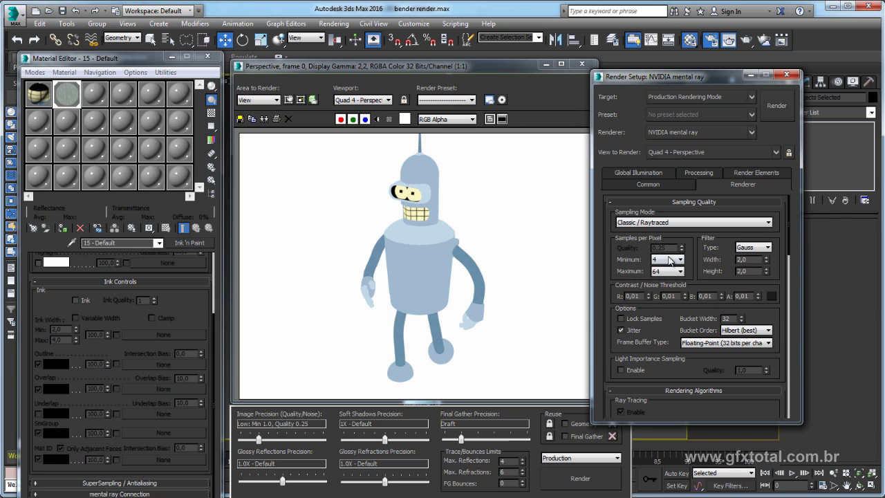
Test-render at Low precision (Min 1/16, Max 1), then render at Medium (Min 1/4, Max 4).
click(257, 442)
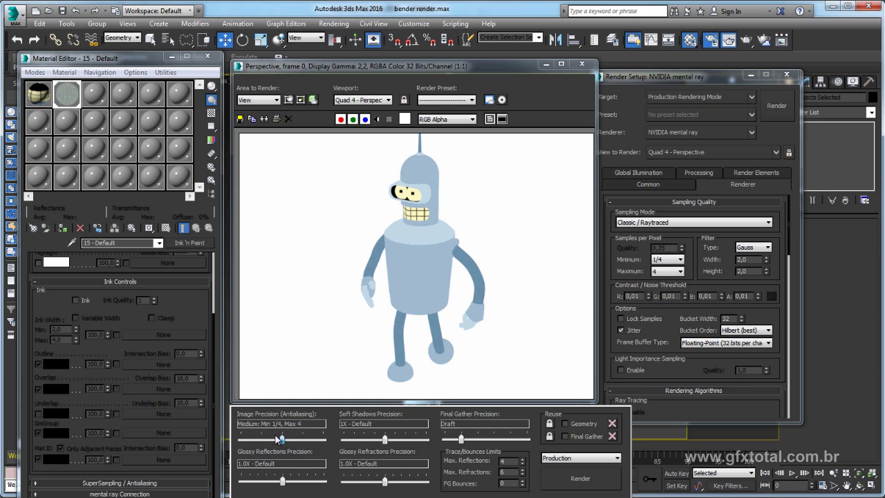
drag(323, 440, 261, 440)
click(566, 478)
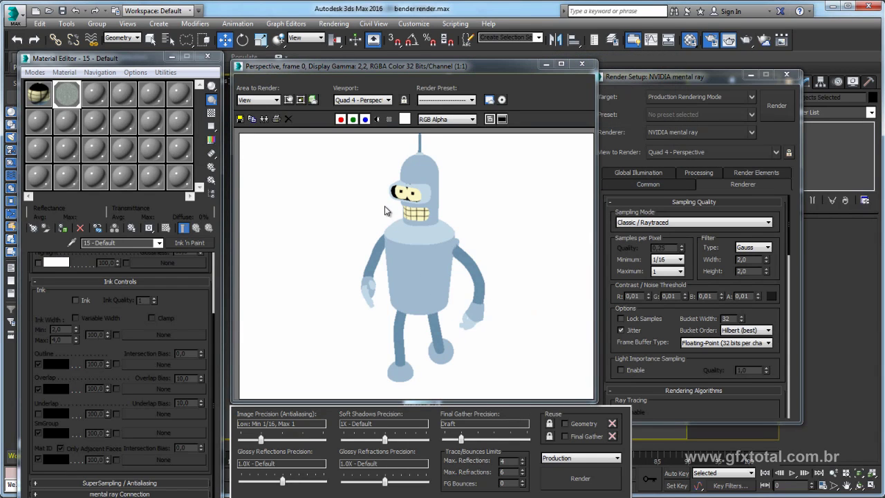
scroll(451, 273, up, 1)
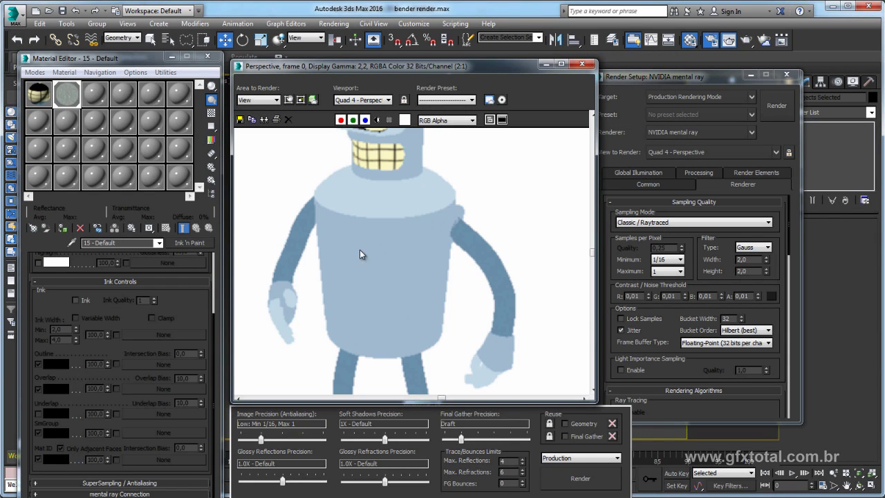
scroll(359, 250, down, 1)
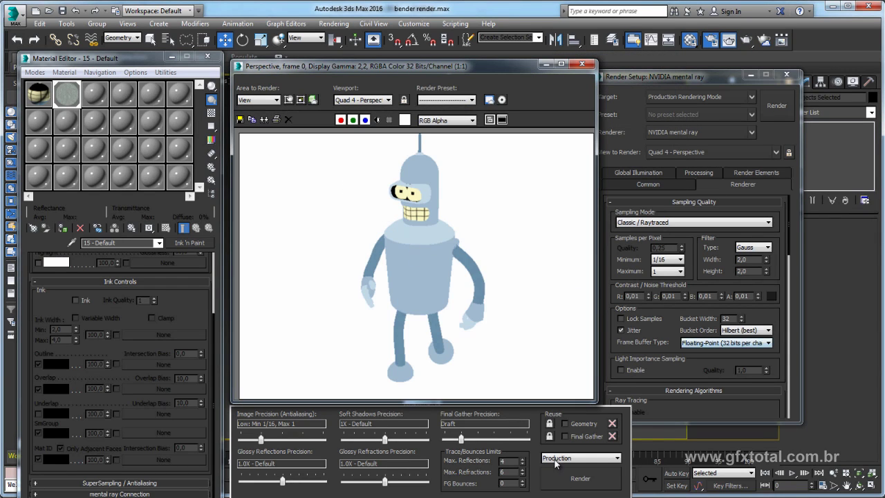
drag(261, 439, 282, 440)
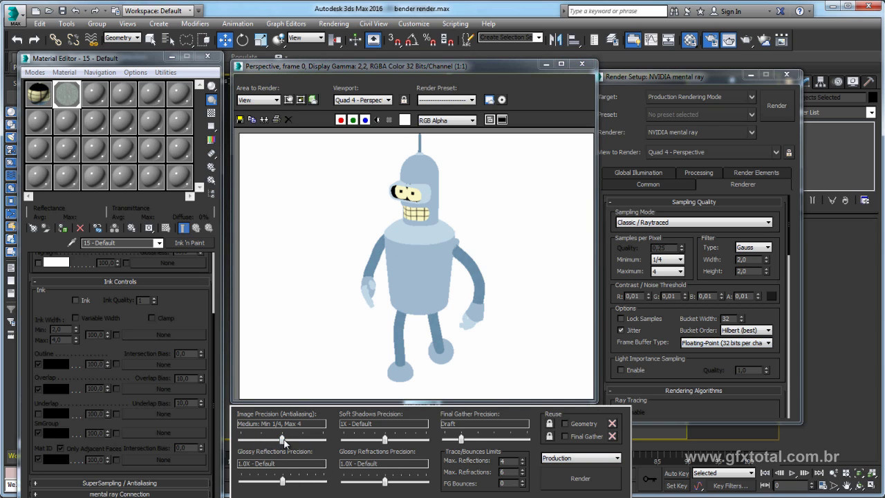
drag(718, 409, 723, 380)
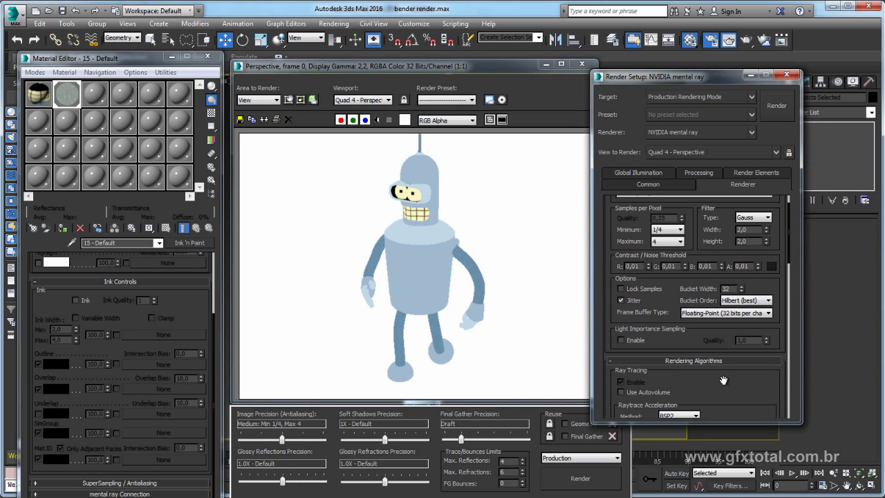
click(579, 479)
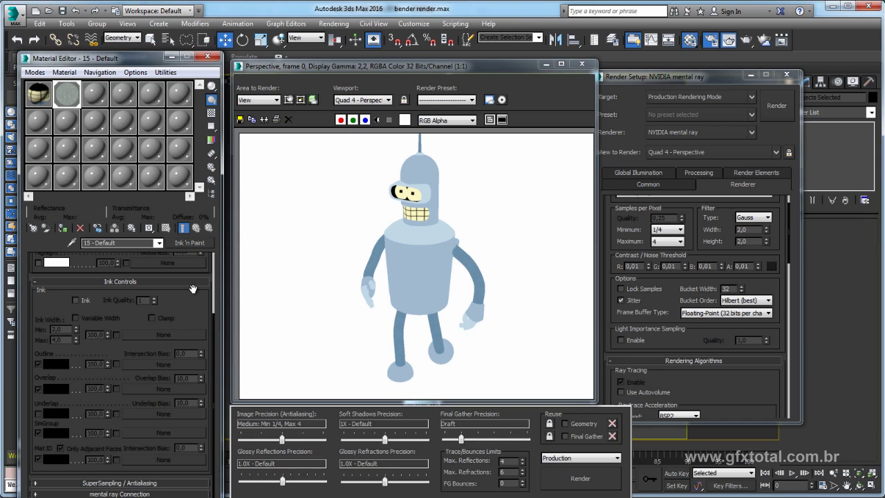
Collapse Ink Controls, expand mental ray Connection, and open a shader for the Contour slot.
click(40, 281)
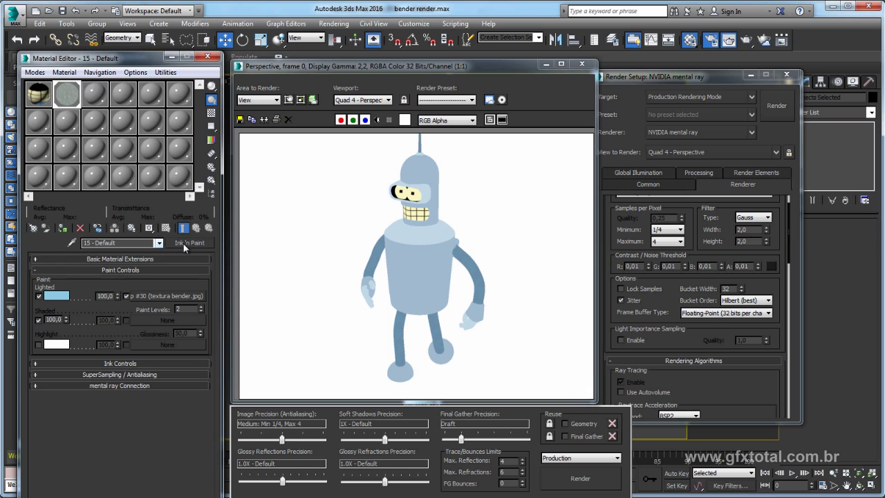
click(95, 363)
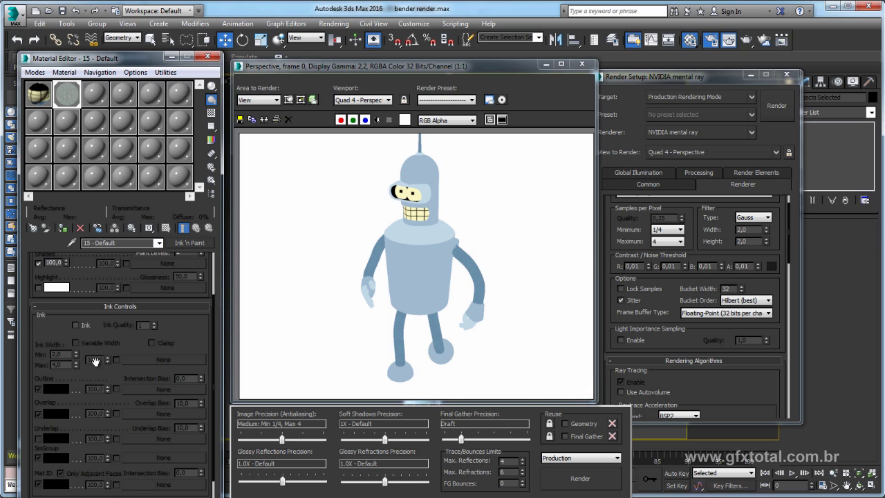
click(84, 308)
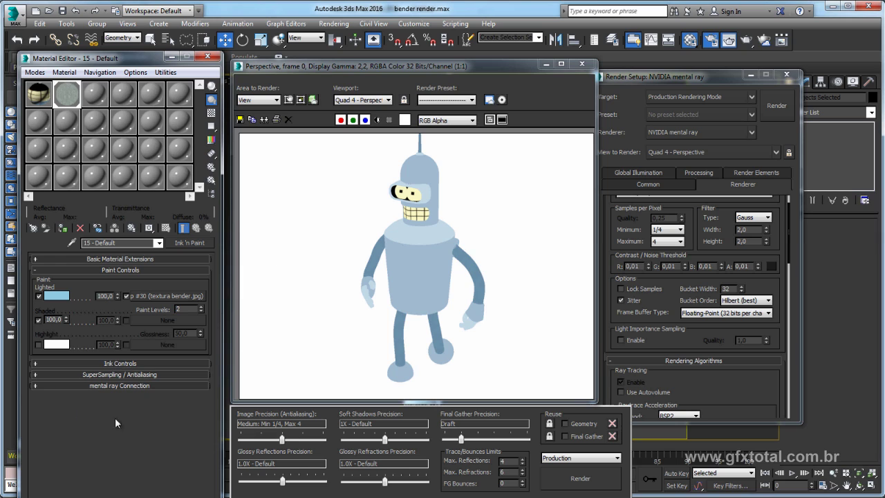
click(95, 385)
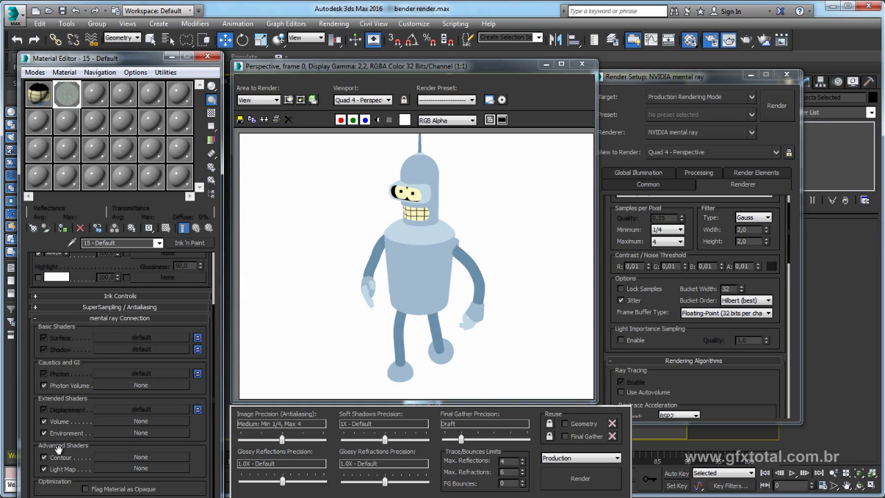
scroll(40, 448, down, 1)
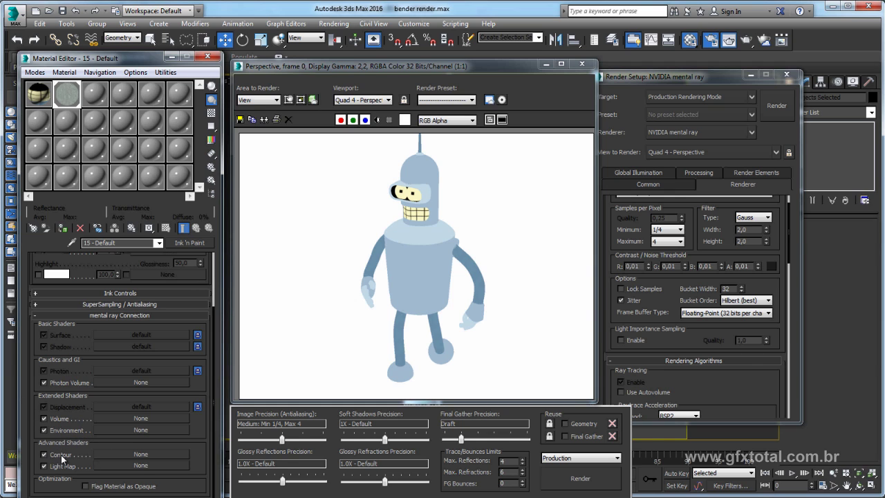
click(141, 453)
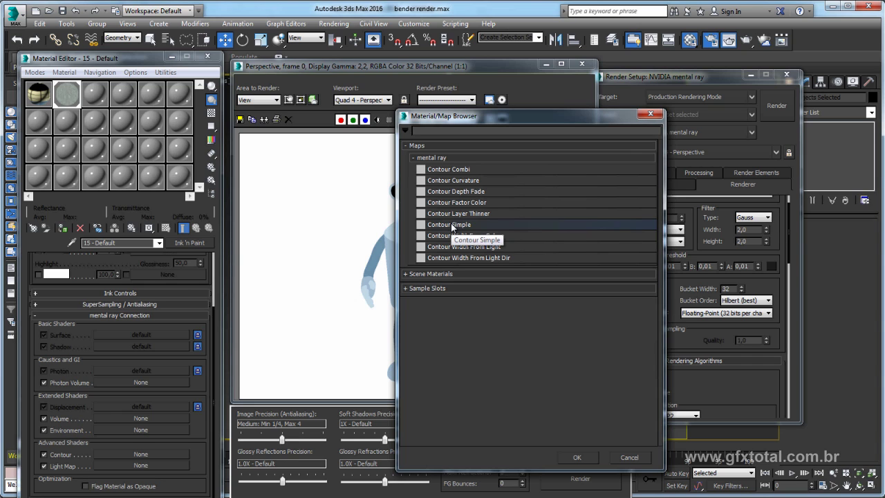
Assign Contour Simple to the Contour slot, render Bender with black outlines, and close the frame.
double_click(453, 226)
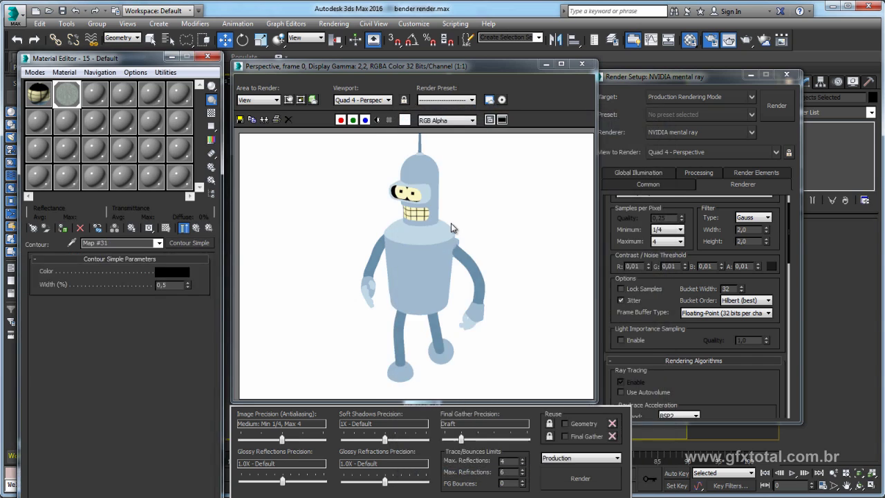
click(580, 479)
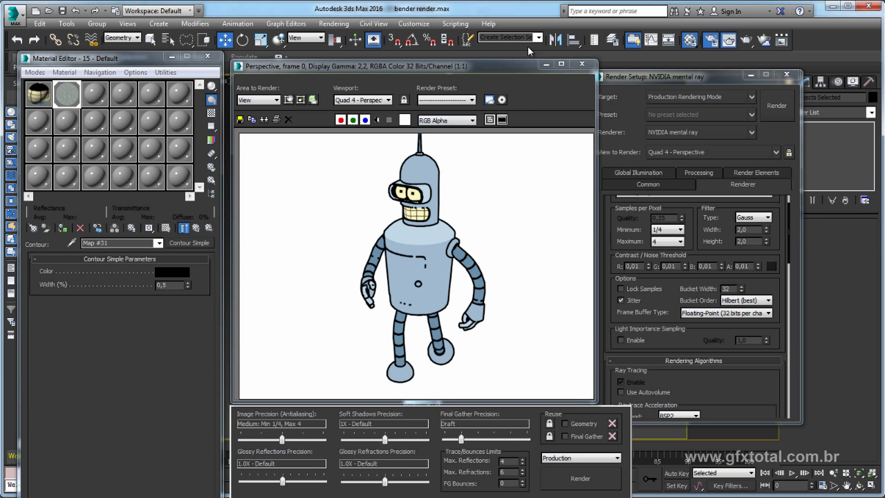
click(581, 65)
Render, then set the Contour Simple width to 0.25 and re-render with thinner outlines.
scroll(443, 255, up, 6)
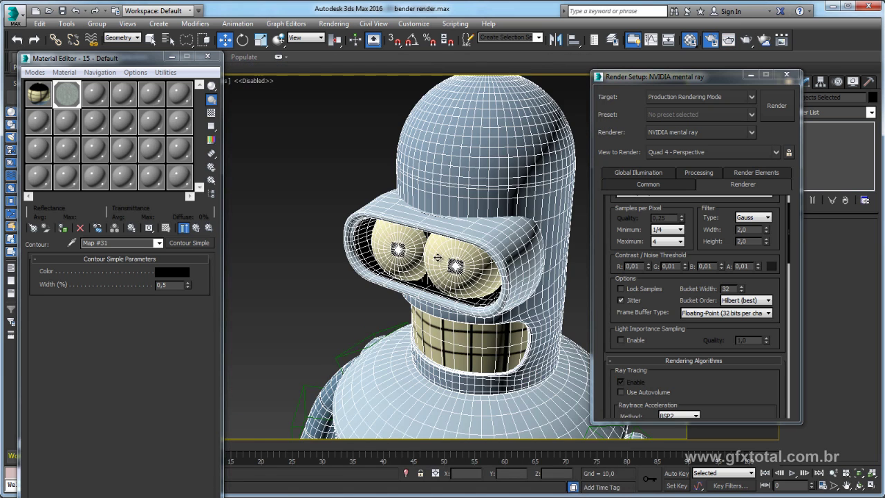
click(747, 40)
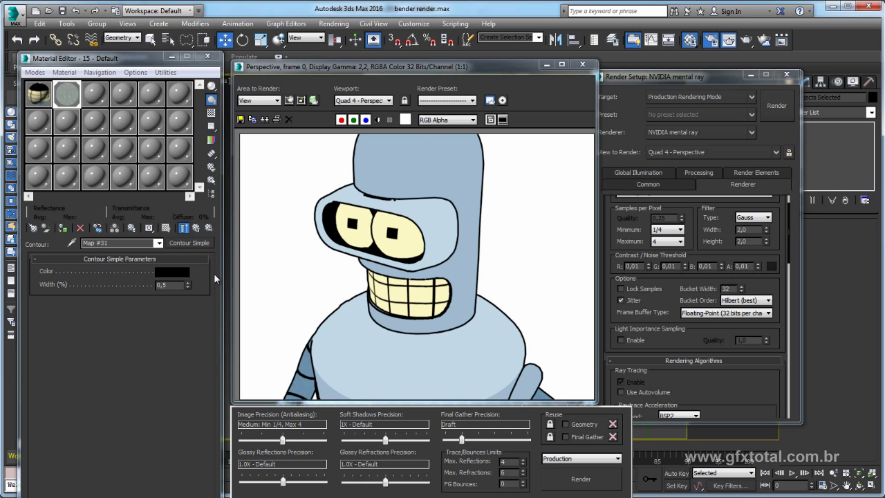
click(164, 285)
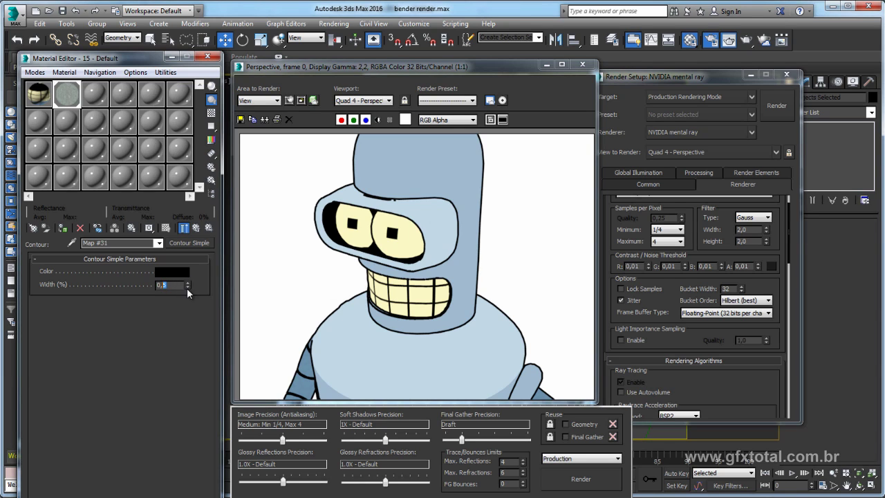
text(0,25)
key(Return)
click(765, 40)
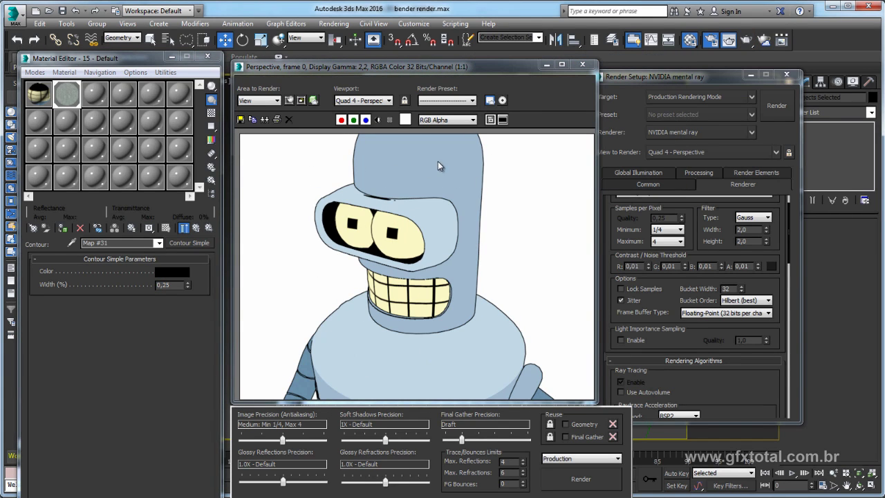
Pan the Perspective view to show Bender head to feet and render it.
click(583, 64)
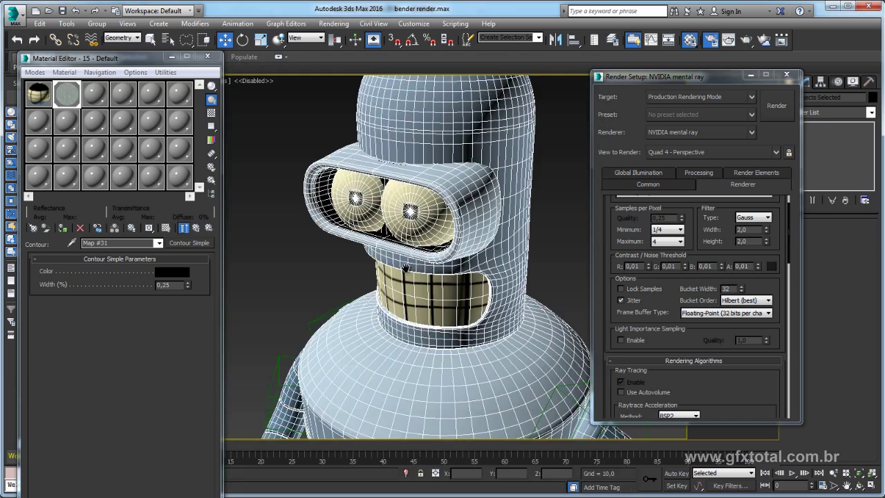
middle_drag(436, 290, 440, 214)
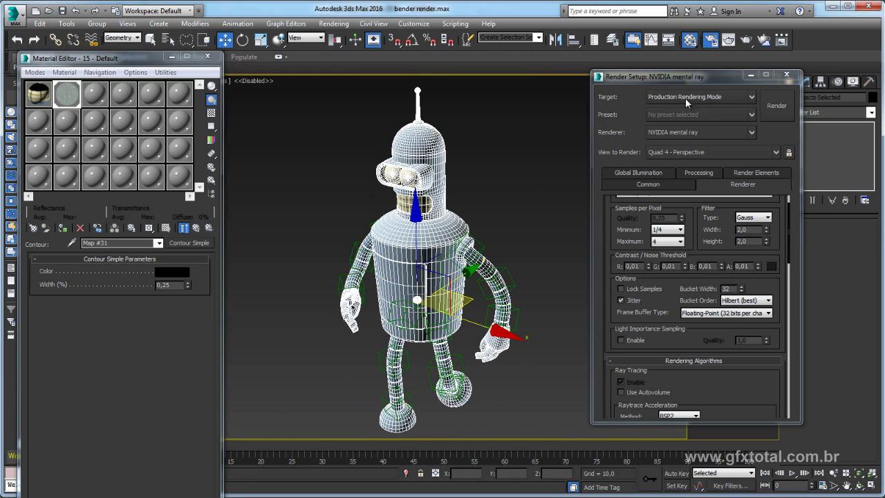
click(749, 41)
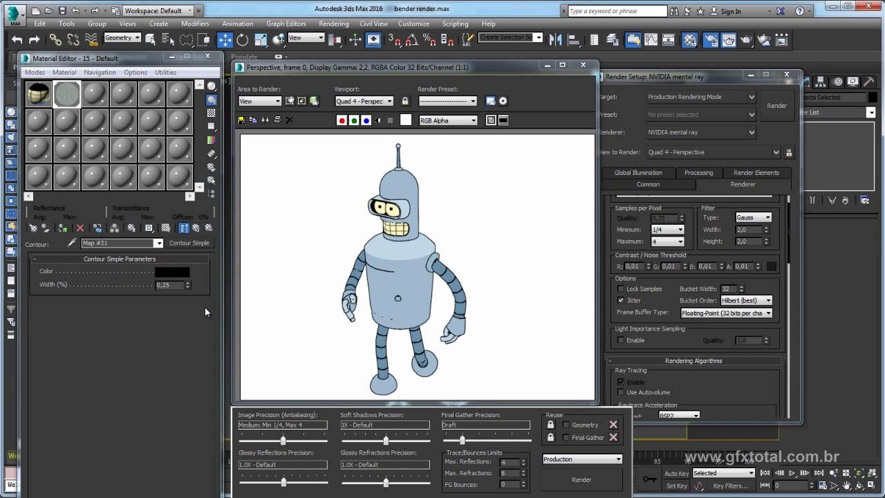
Turn on Ink in the parent material, uncheck SmGroup and Mat ID, and re-render.
click(196, 227)
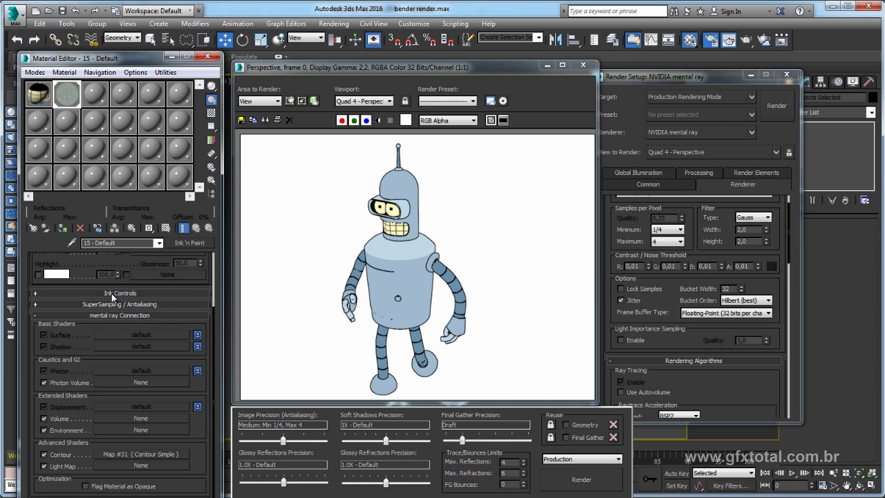
click(98, 293)
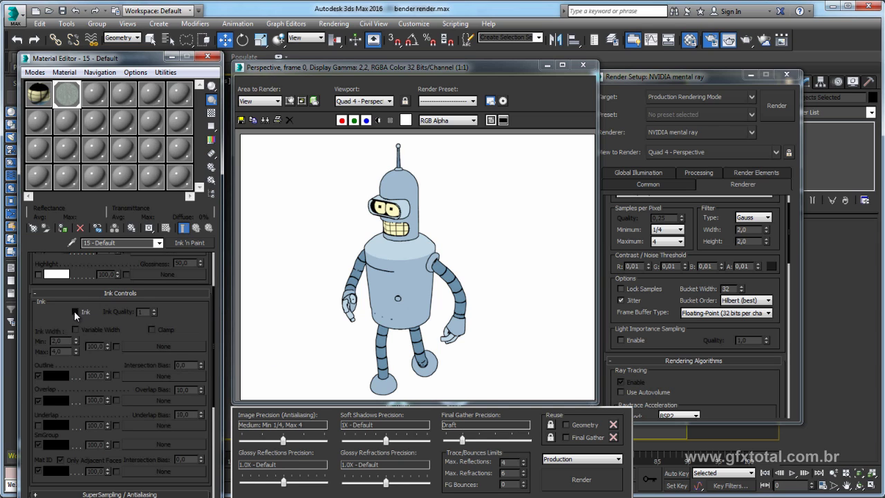
click(75, 312)
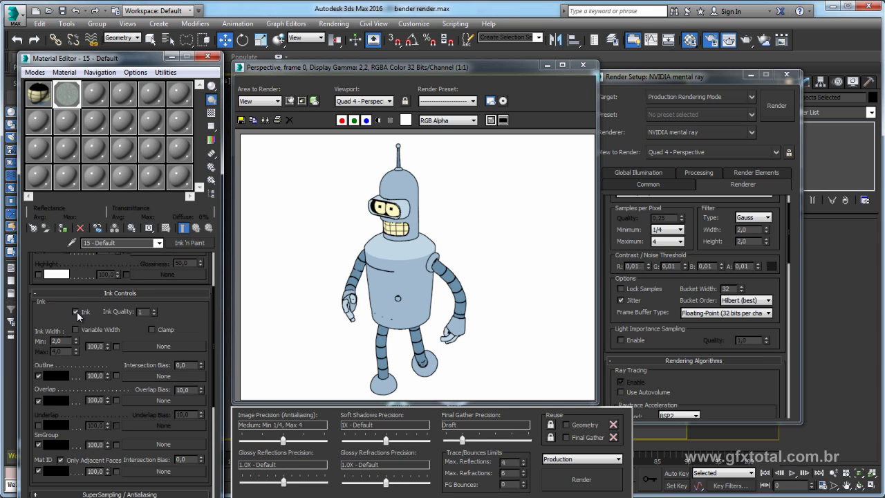
click(576, 484)
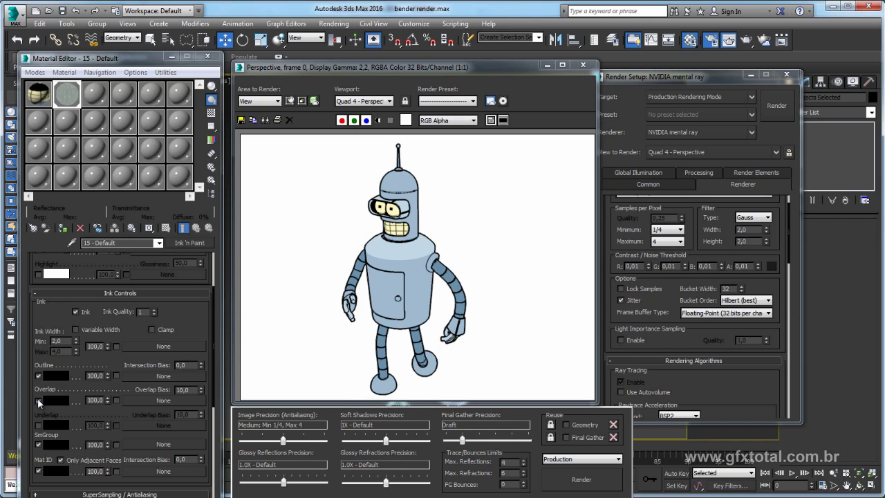
click(38, 445)
click(39, 471)
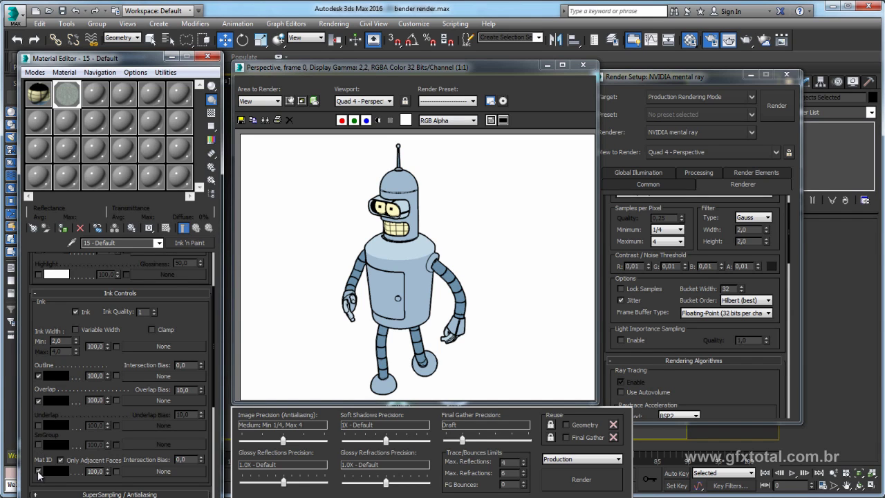
click(570, 482)
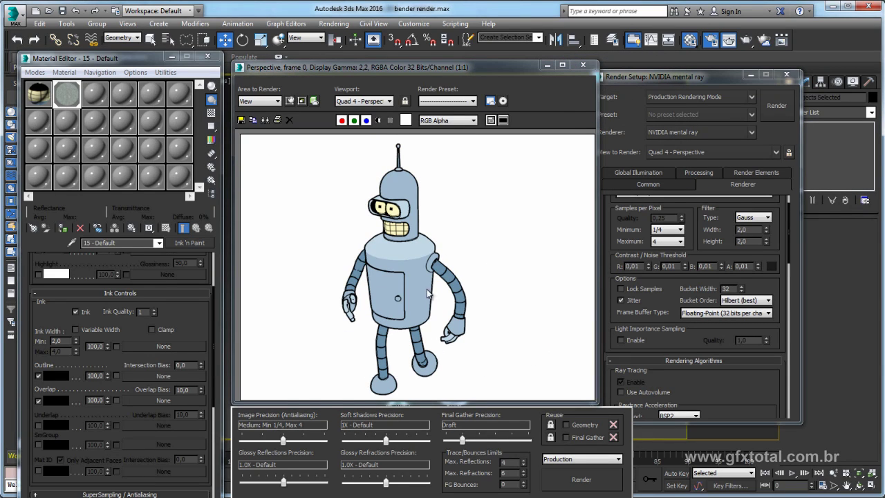
Set Overlap Bias to 5 and Ink Width Min to 1, re-rendering after each.
drag(197, 314, 197, 284)
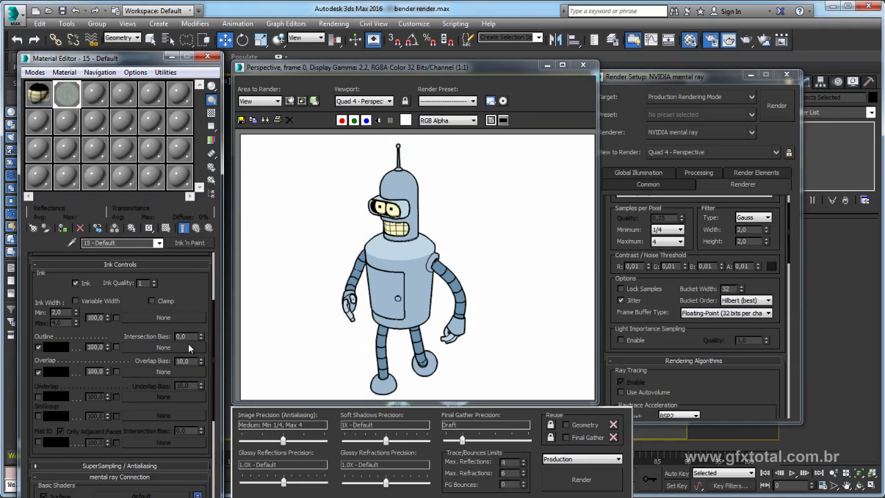
double_click(194, 361)
text(5)
click(581, 479)
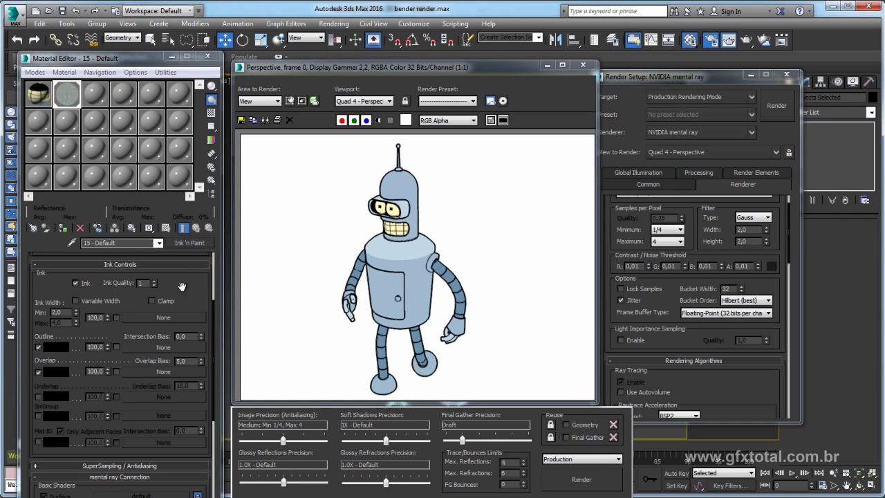
drag(191, 274, 197, 403)
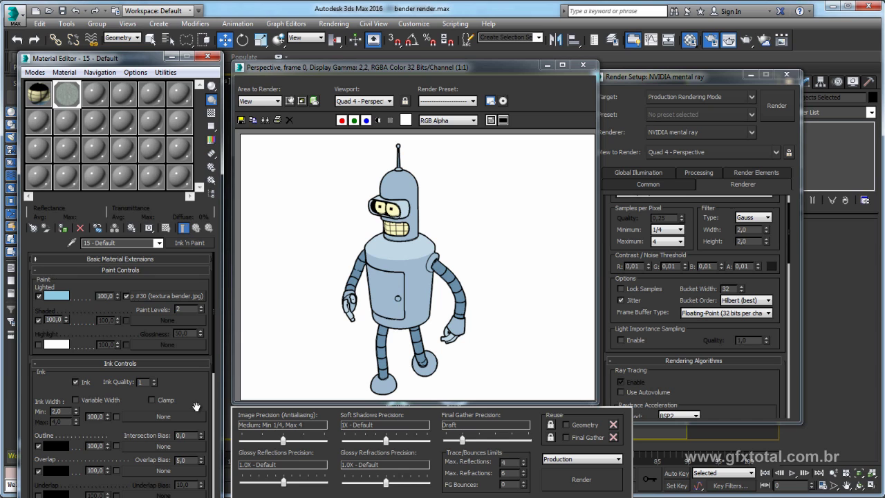
scroll(196, 403, down, 5)
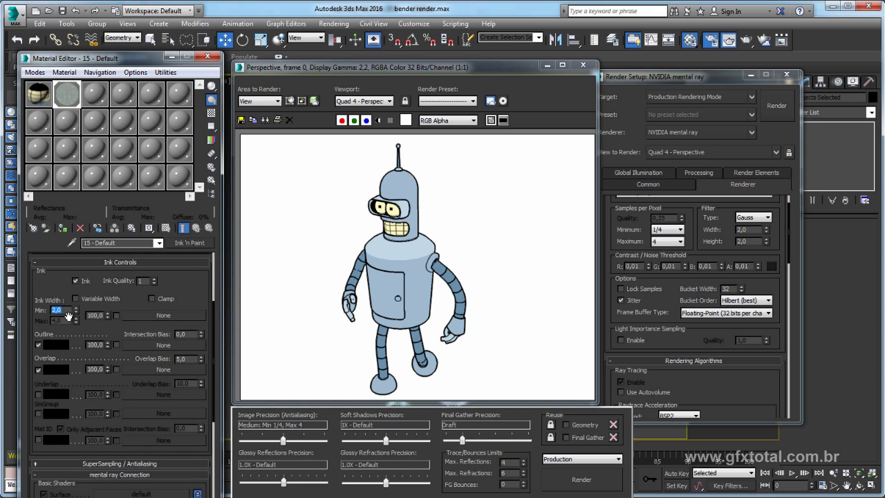
text(1)
key(Return)
click(581, 479)
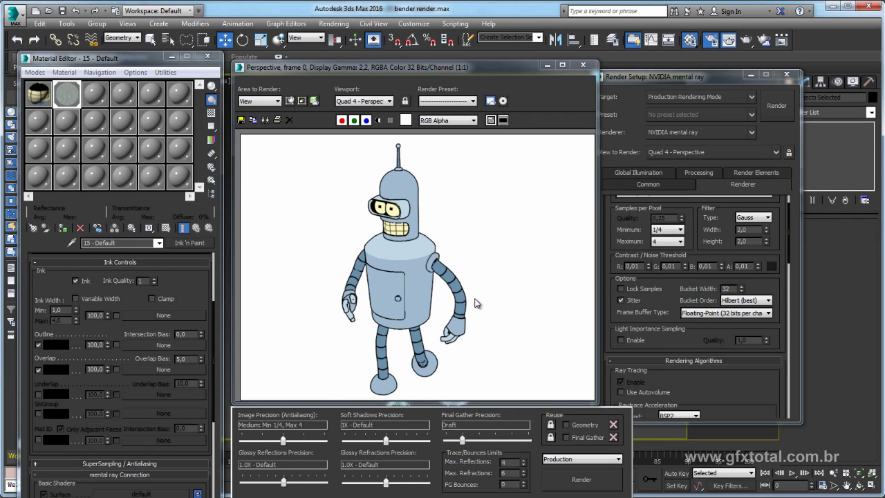
Zoom and pan the render to inspect the outlines on Bender's torso and arms.
scroll(427, 370, up, 1)
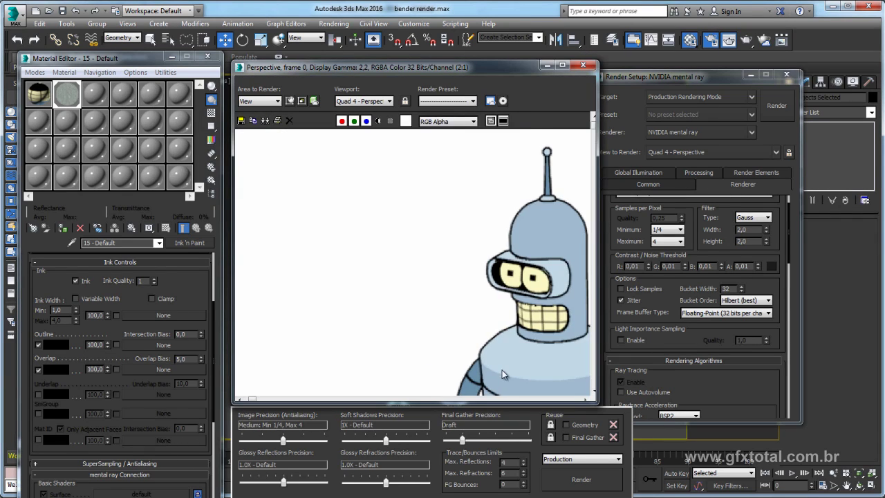
middle_drag(505, 376, 378, 244)
scroll(456, 242, up, 1)
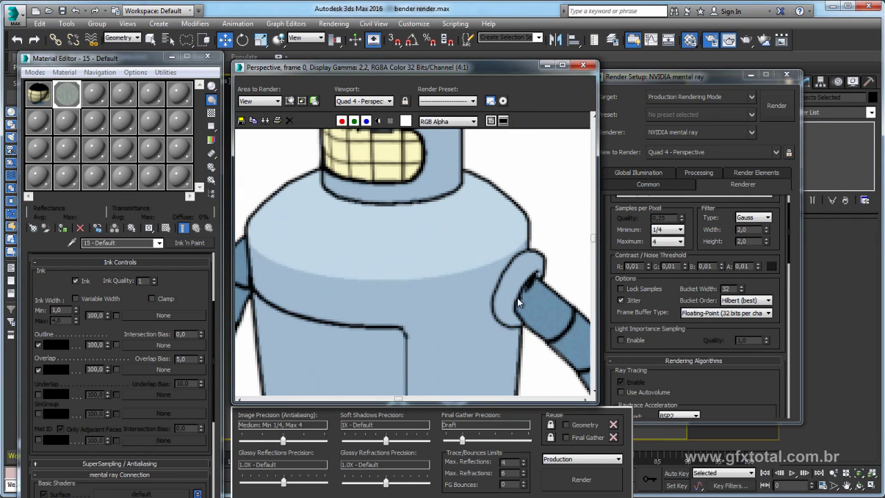
scroll(389, 330, down, 1)
middle_drag(410, 332, 422, 254)
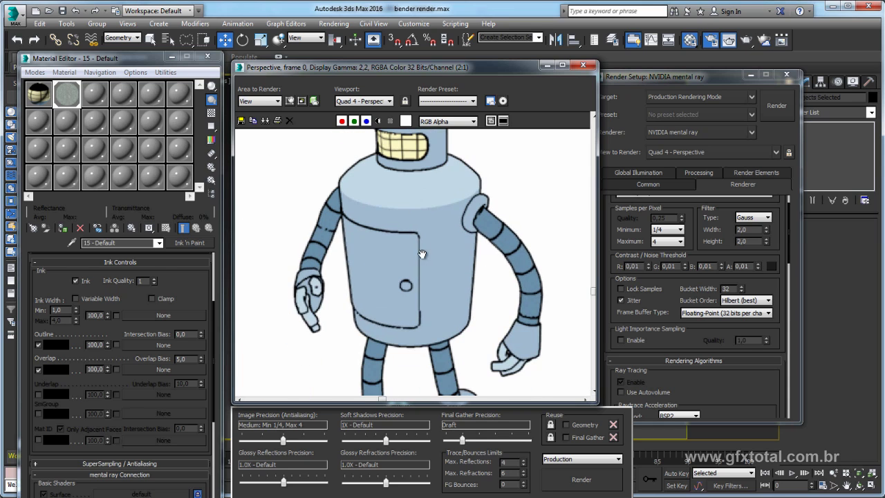
scroll(419, 250, down, 1)
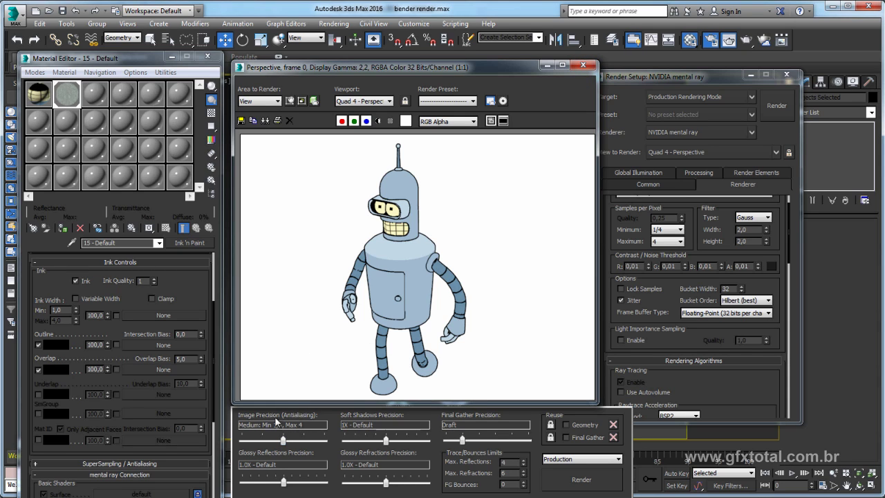
Raise Image Precision to Very High, choose the Mitchell filter, and render Bender.
drag(283, 441, 324, 441)
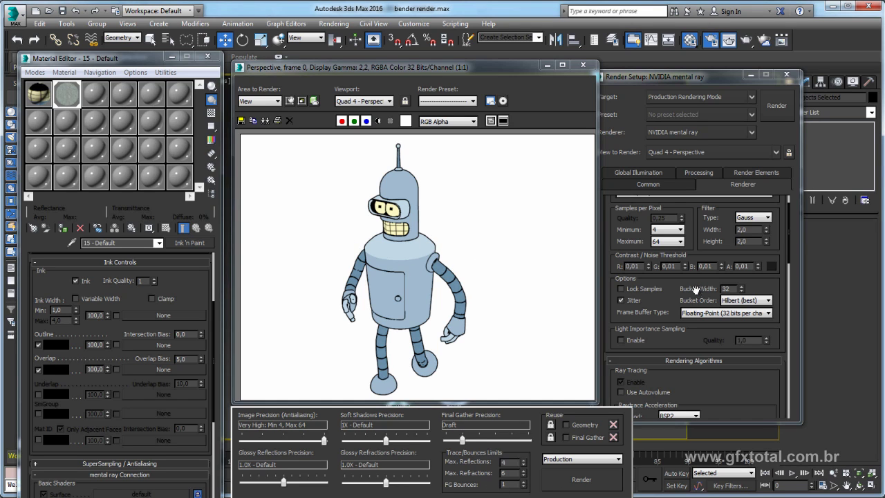
click(665, 297)
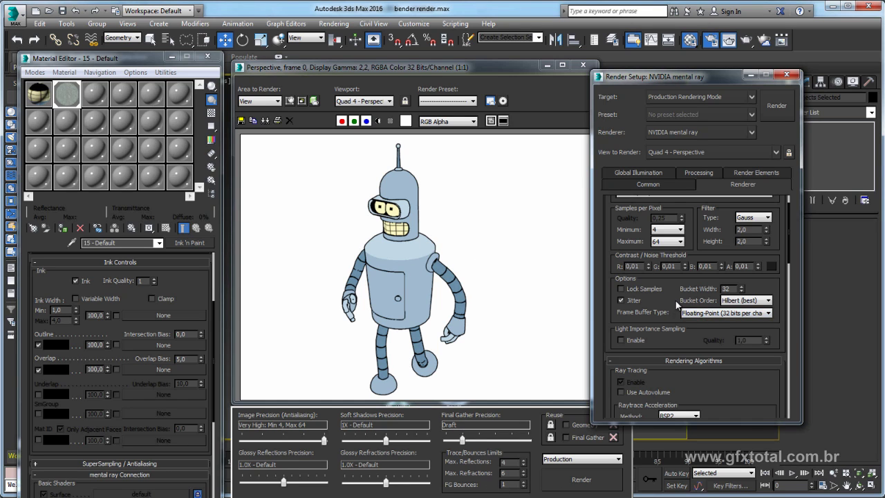
drag(723, 217, 723, 247)
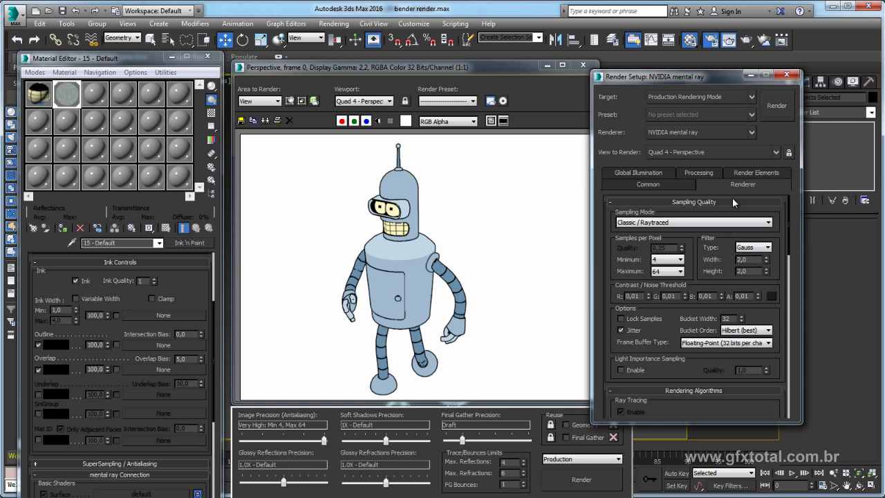
mouse_move(691, 78)
mouse_down()
mouse_move(654, 67)
mouse_move(688, 70)
mouse_up()
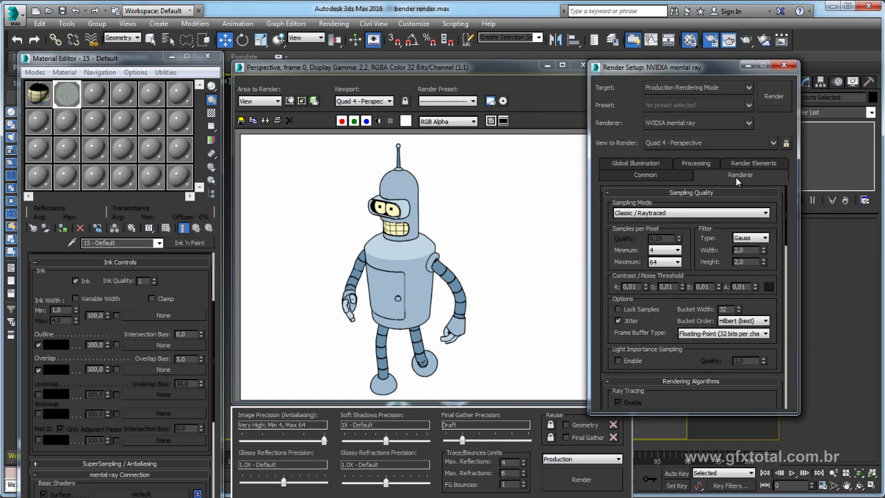
click(753, 237)
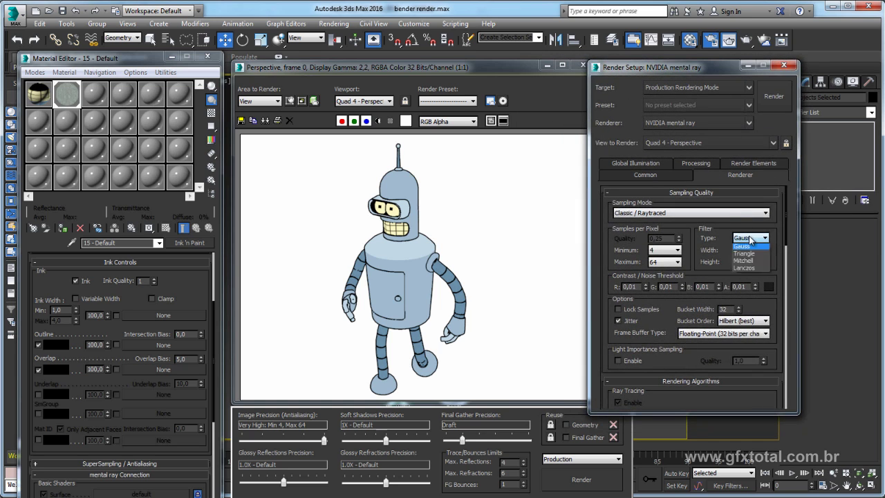
click(753, 270)
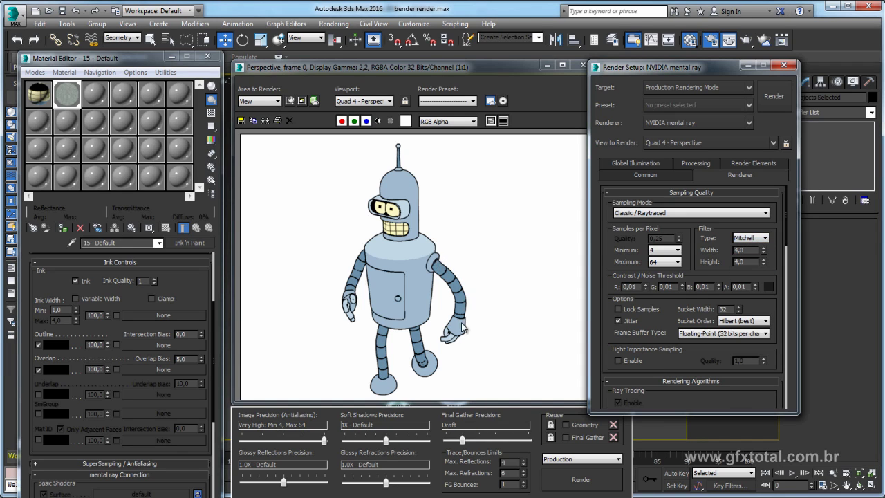
click(572, 484)
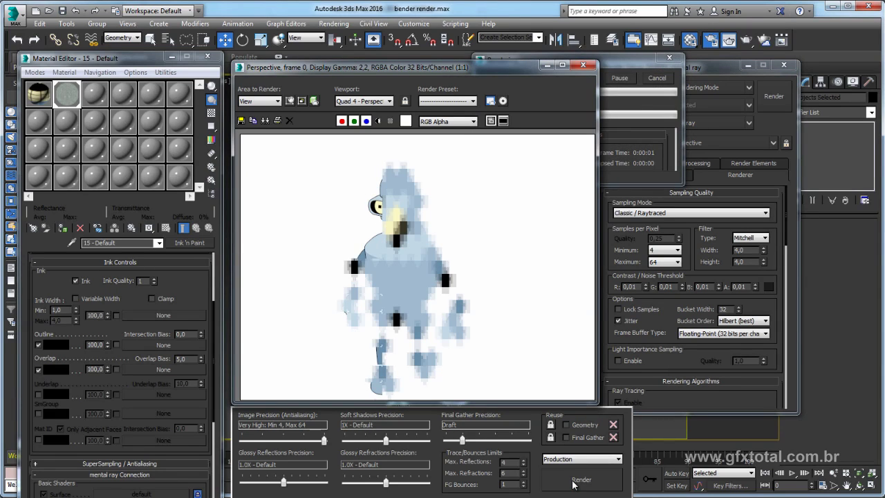